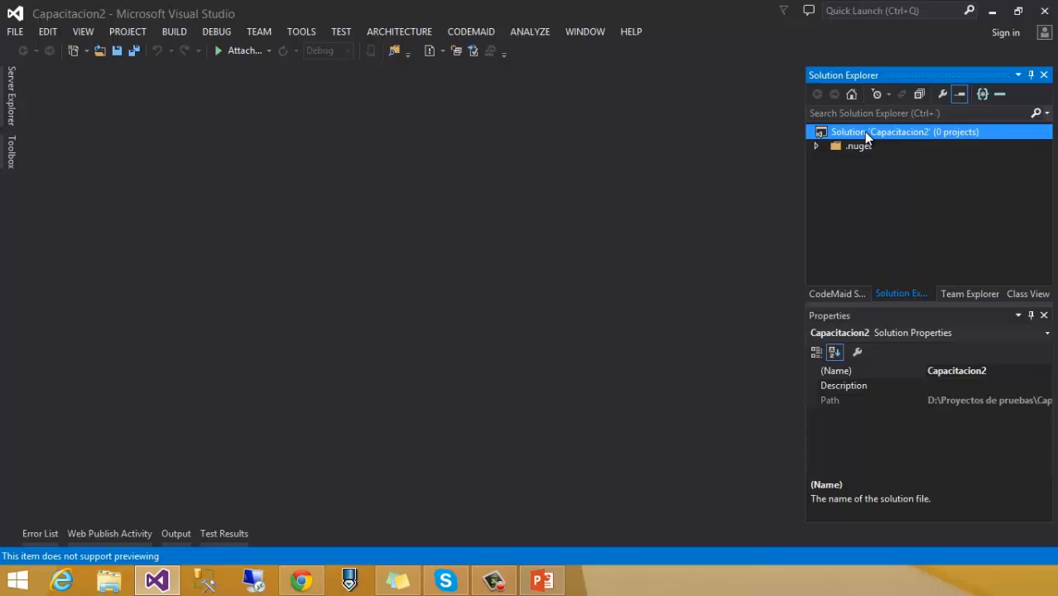
Step: Add an Azure Cloud Service project from Visual C# > Cloud, keeping the name AzureCloudService1
right_click(864, 132)
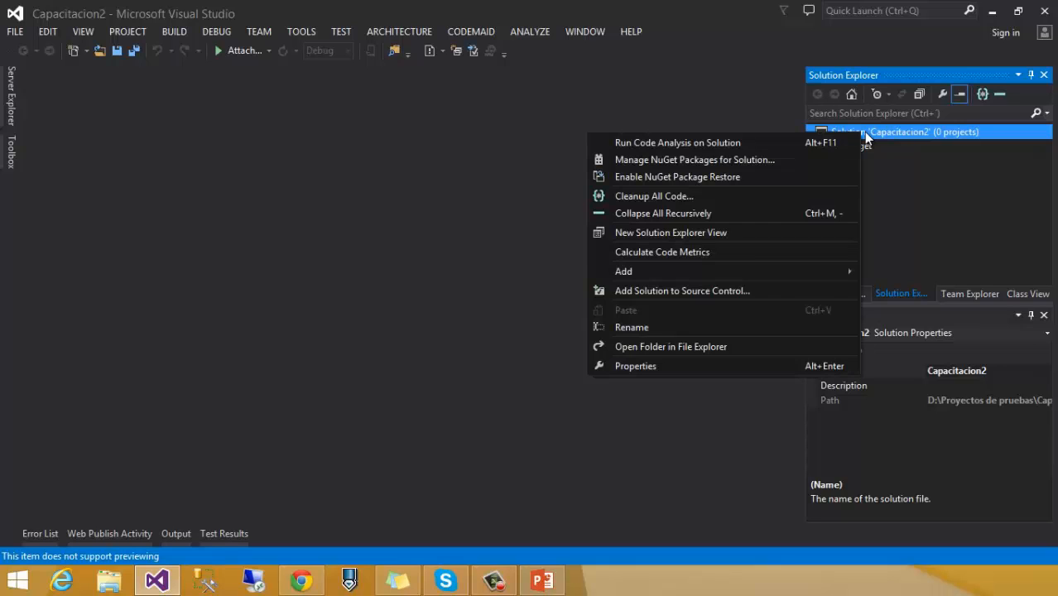
mouse_move(717, 271)
click(484, 274)
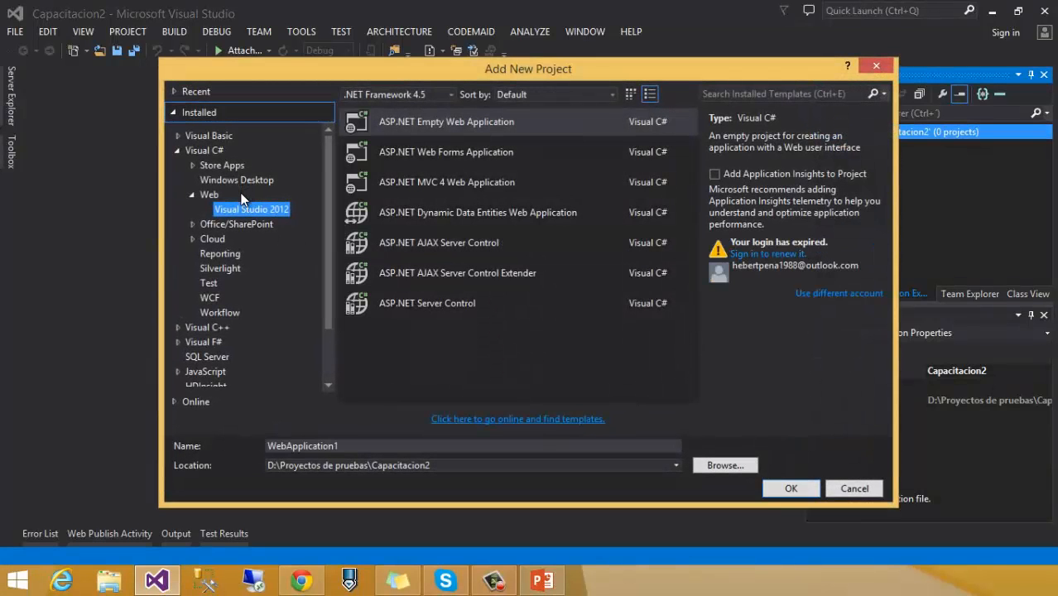
click(220, 239)
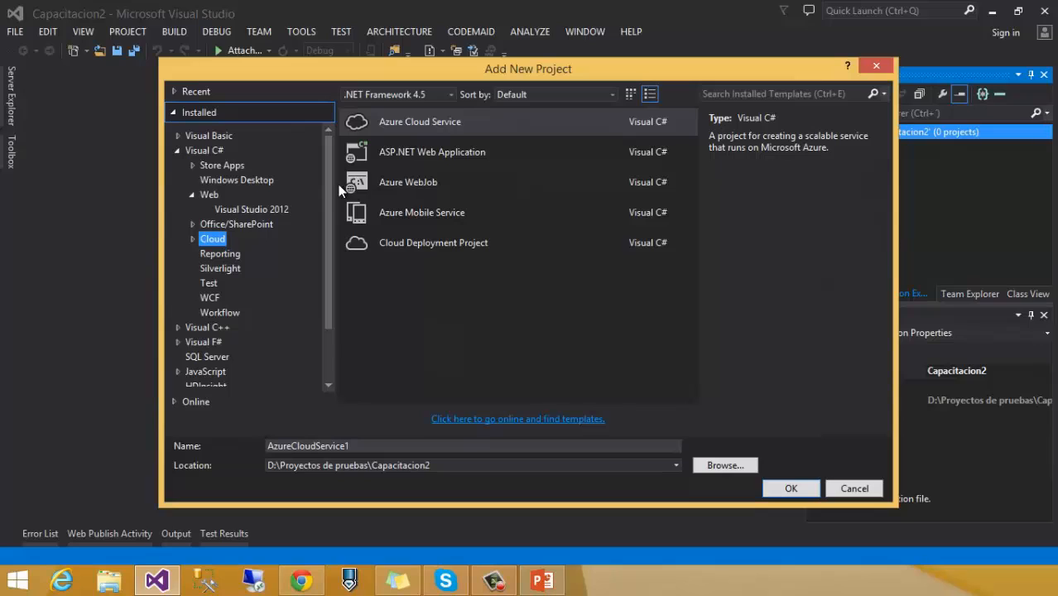
click(358, 125)
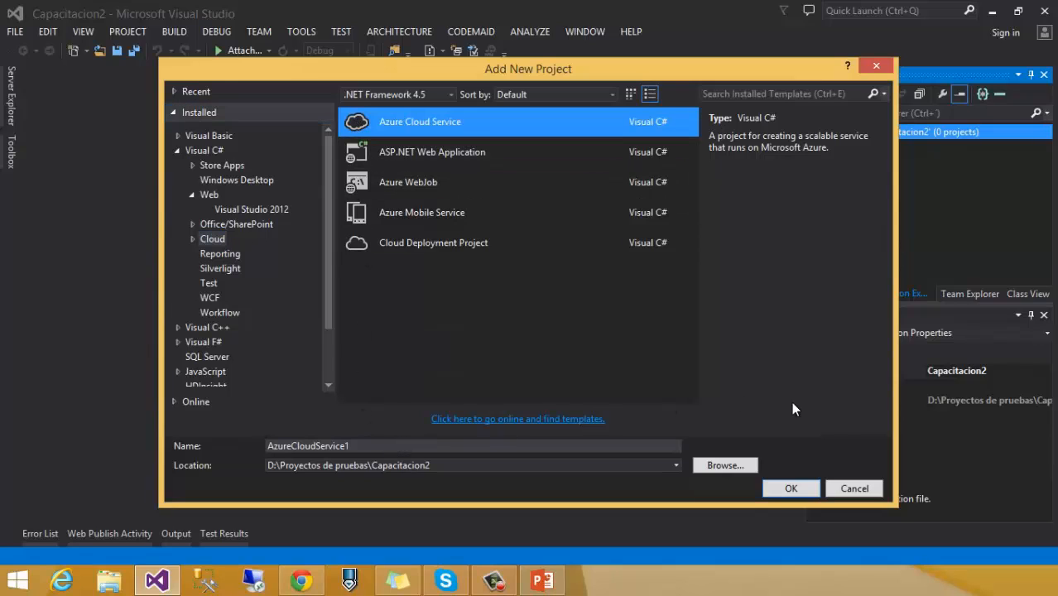
click(789, 489)
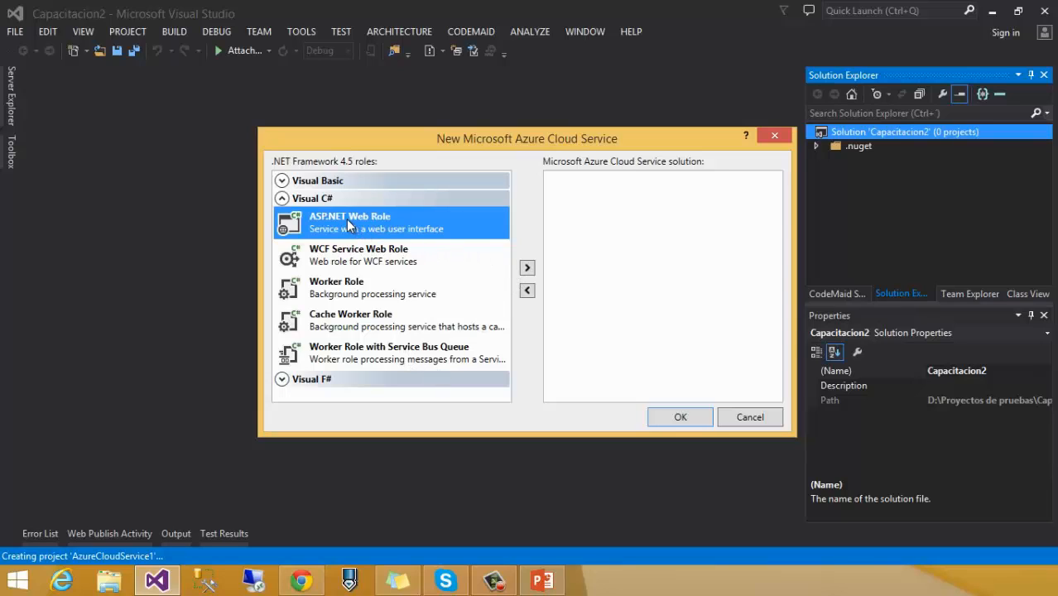
Step: Add the ASP.NET Web Role WebRole2 using the MVC template with No Authentication
click(528, 268)
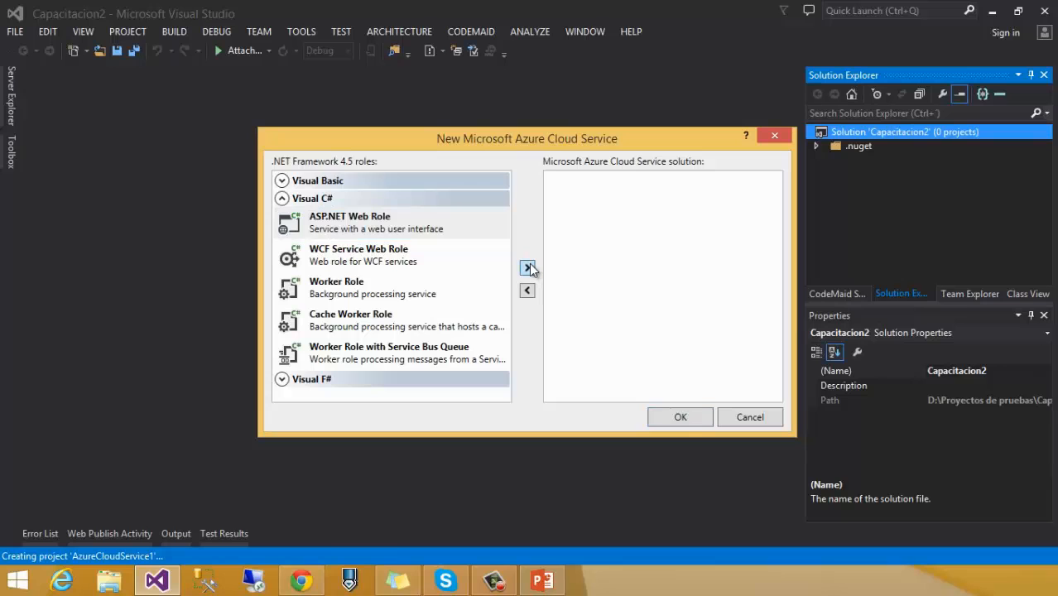
click(680, 419)
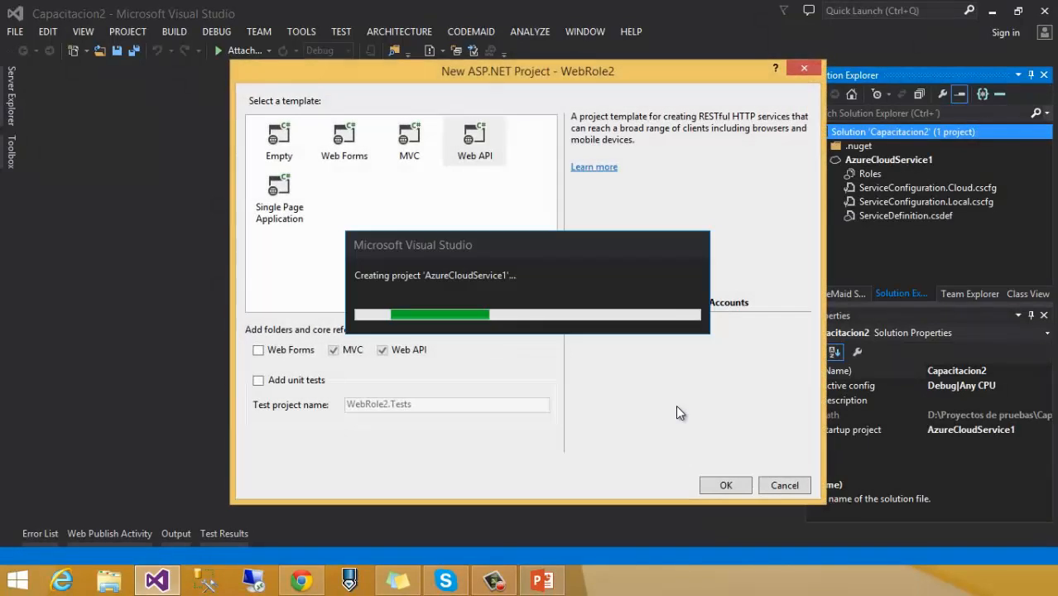
click(468, 140)
click(425, 151)
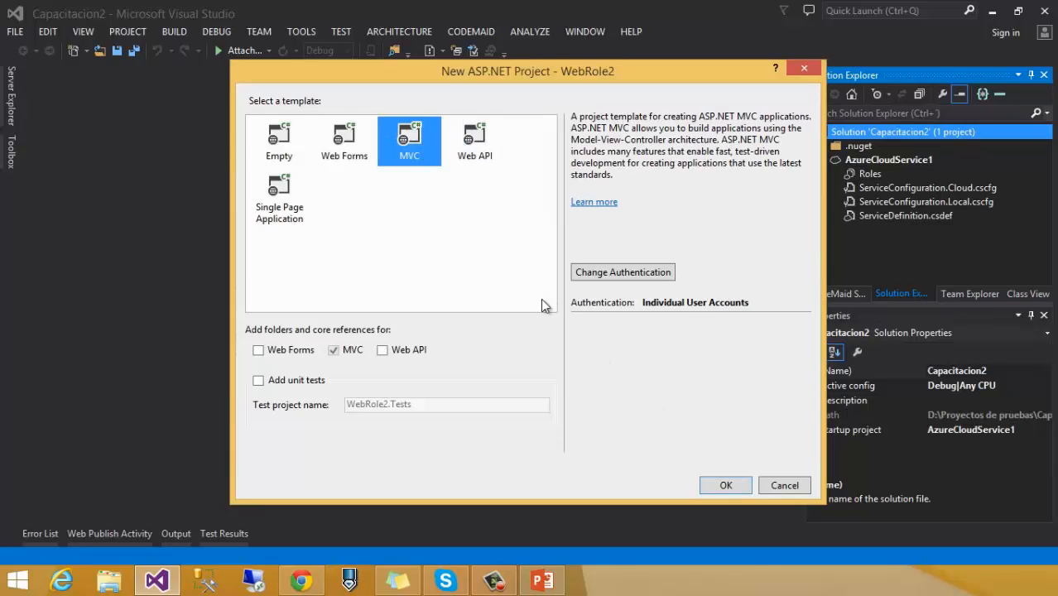
click(652, 273)
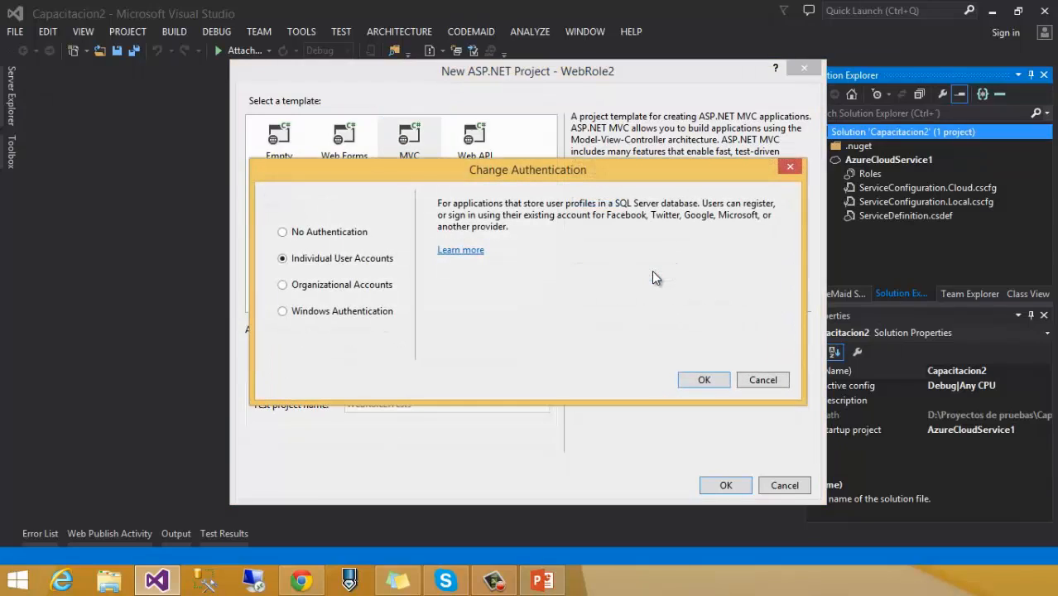
click(344, 235)
click(704, 384)
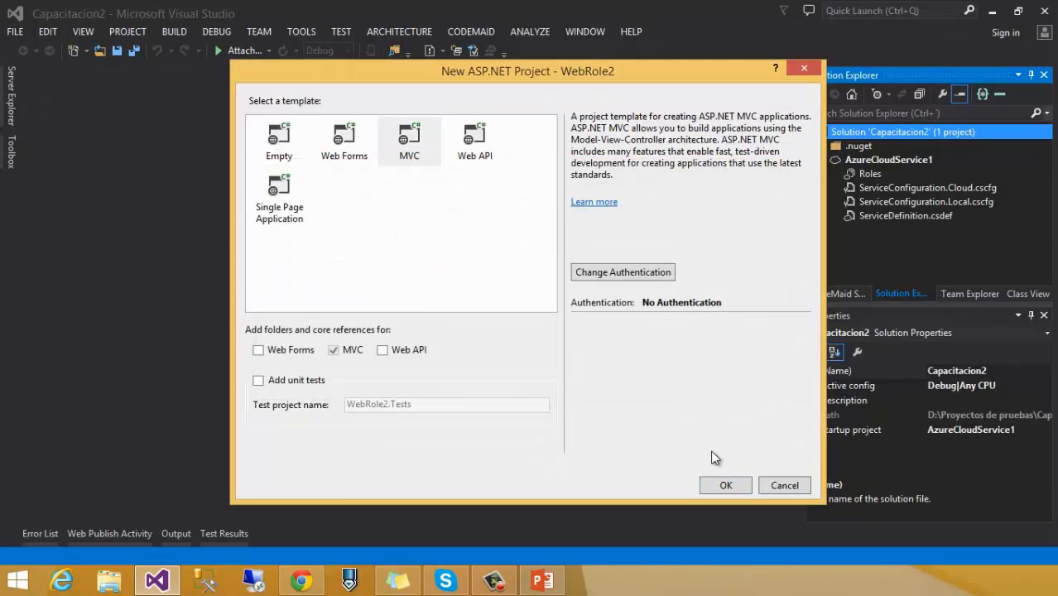
click(725, 485)
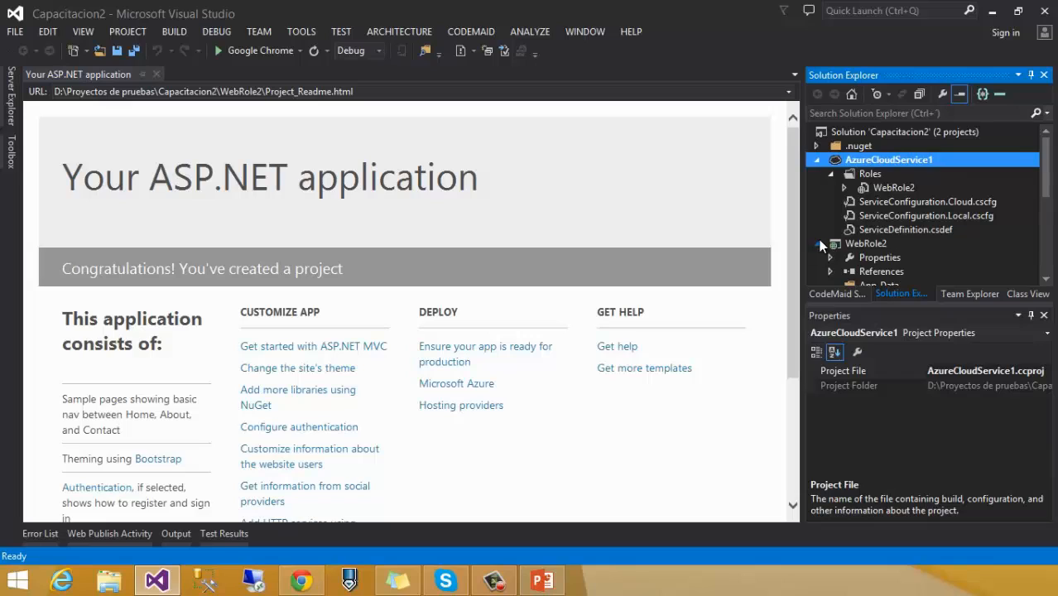
Step: Expand the WebRole2 project in Solution Explorer and open its Web.config file
click(818, 243)
click(817, 160)
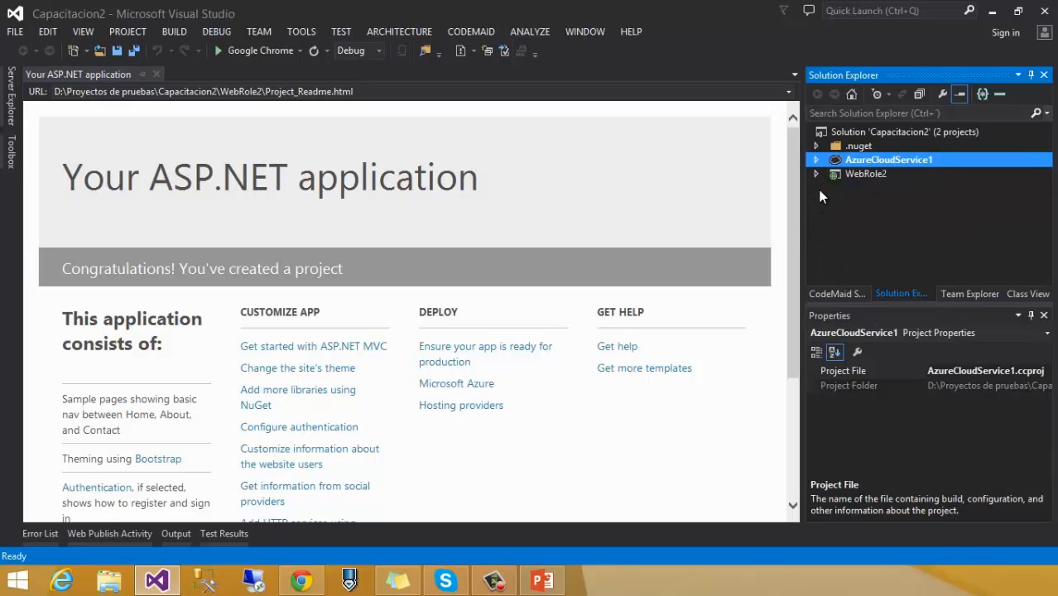
click(850, 172)
click(816, 174)
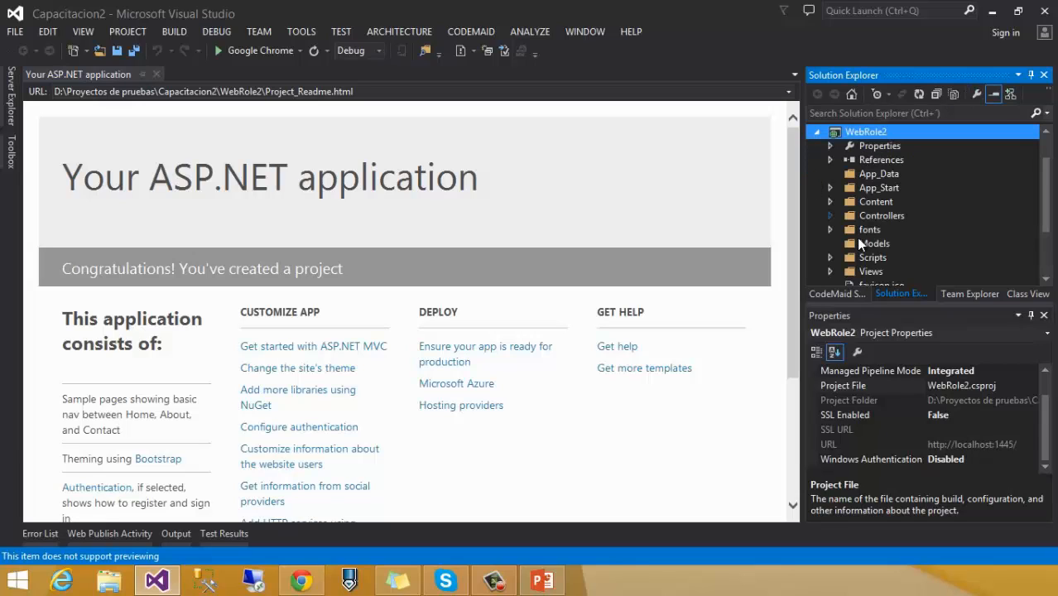
scroll(870, 235, down, 1)
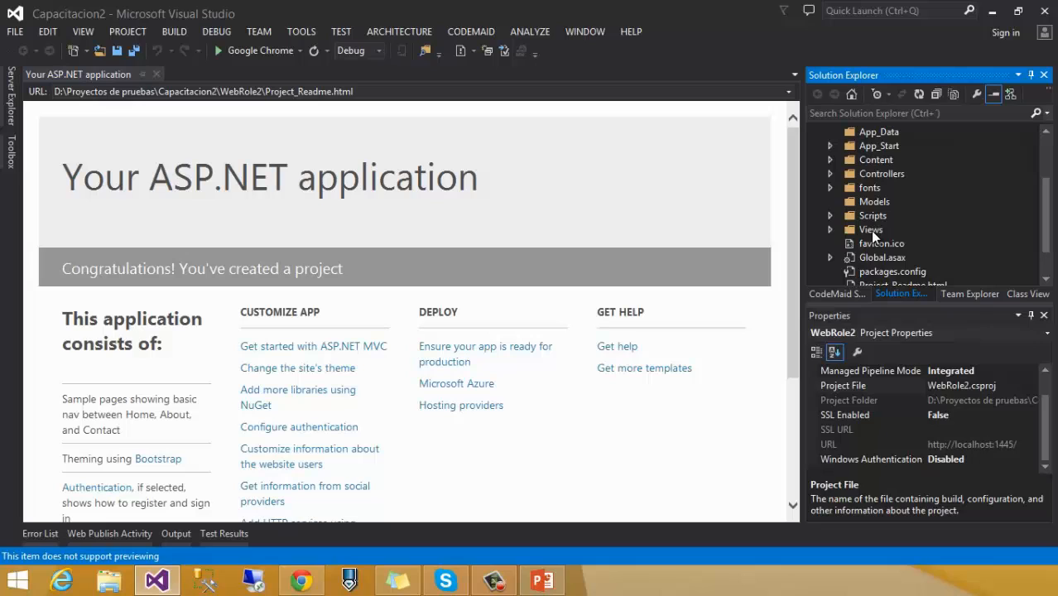
drag(1046, 230, 1047, 182)
double_click(883, 259)
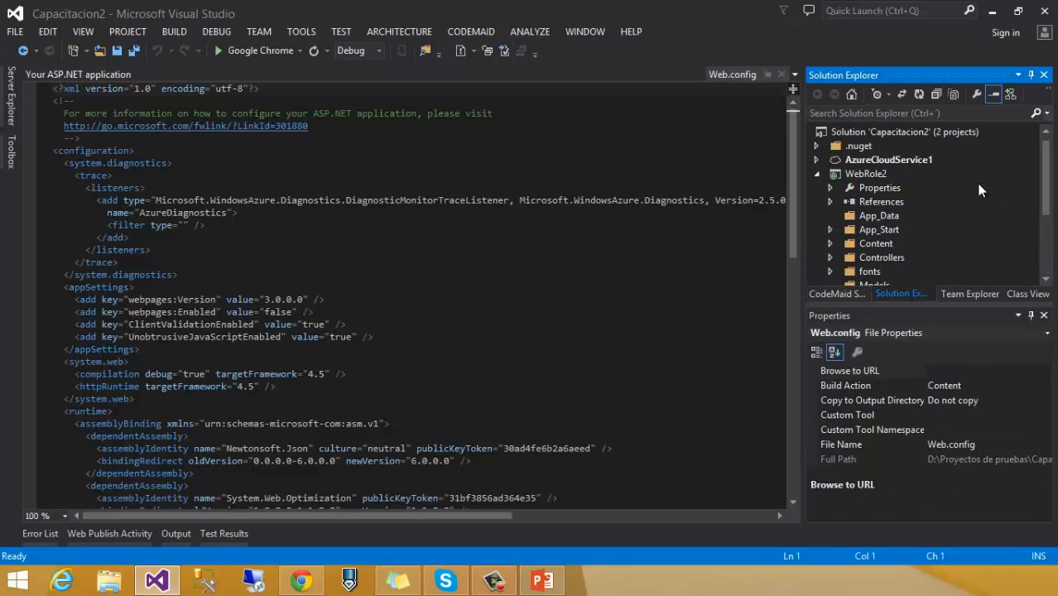
Step: Open the WebRole2 role designer under AzureCloudService1 > Roles
click(817, 176)
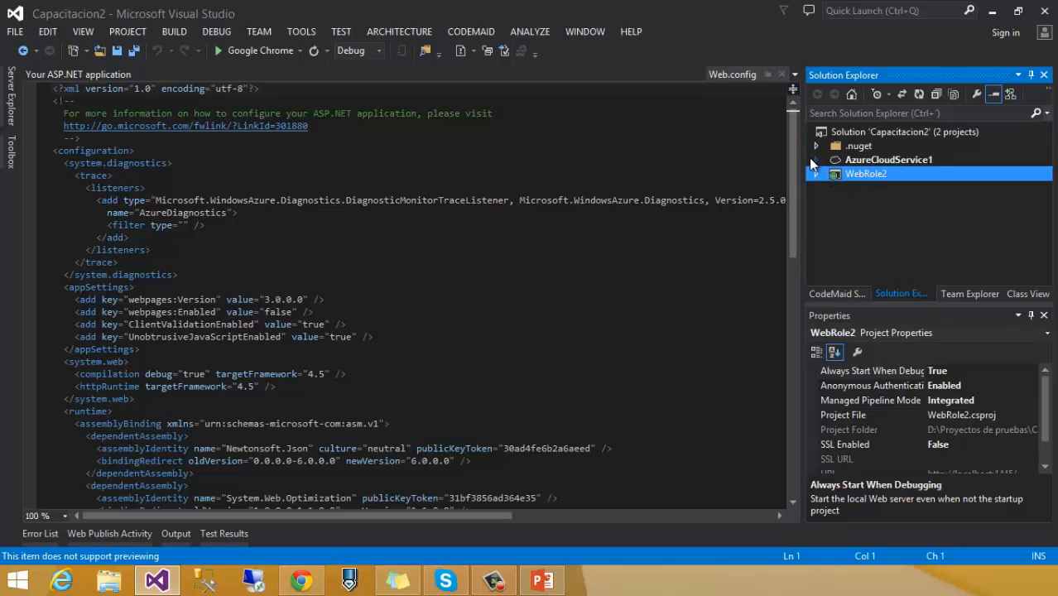
click(817, 161)
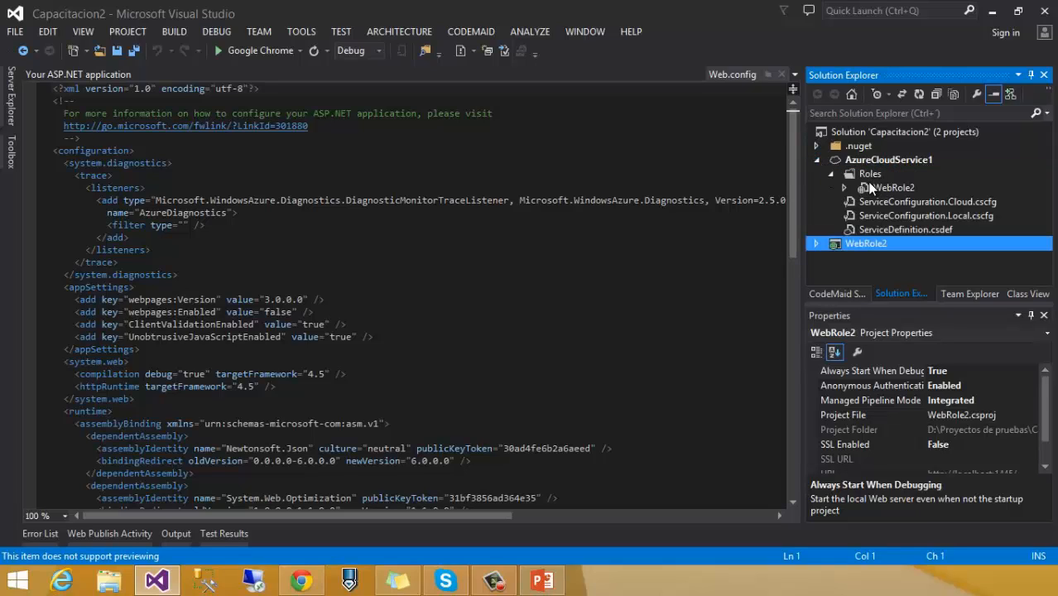
click(890, 188)
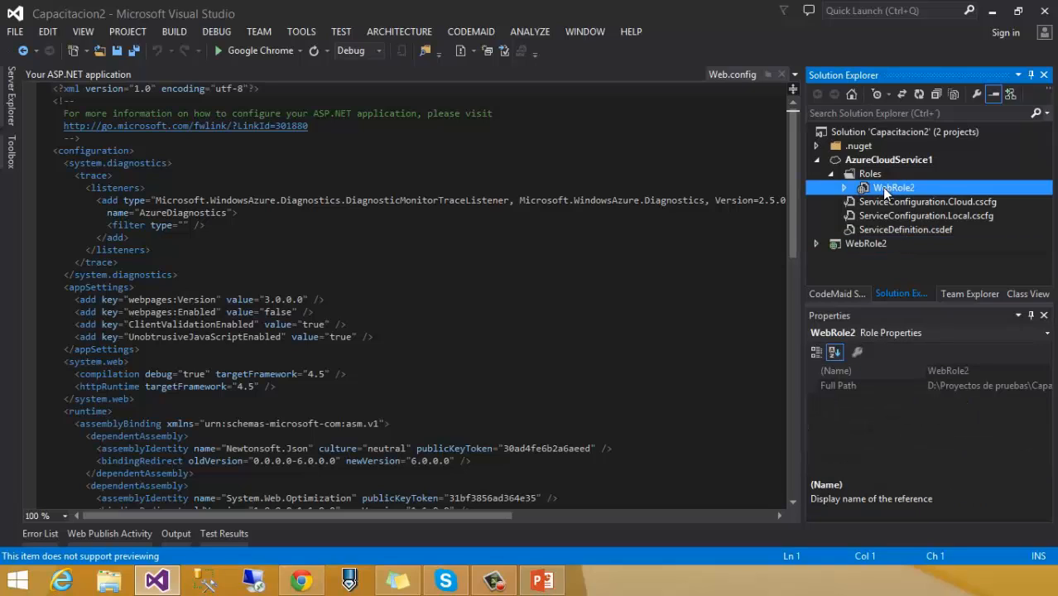
click(843, 245)
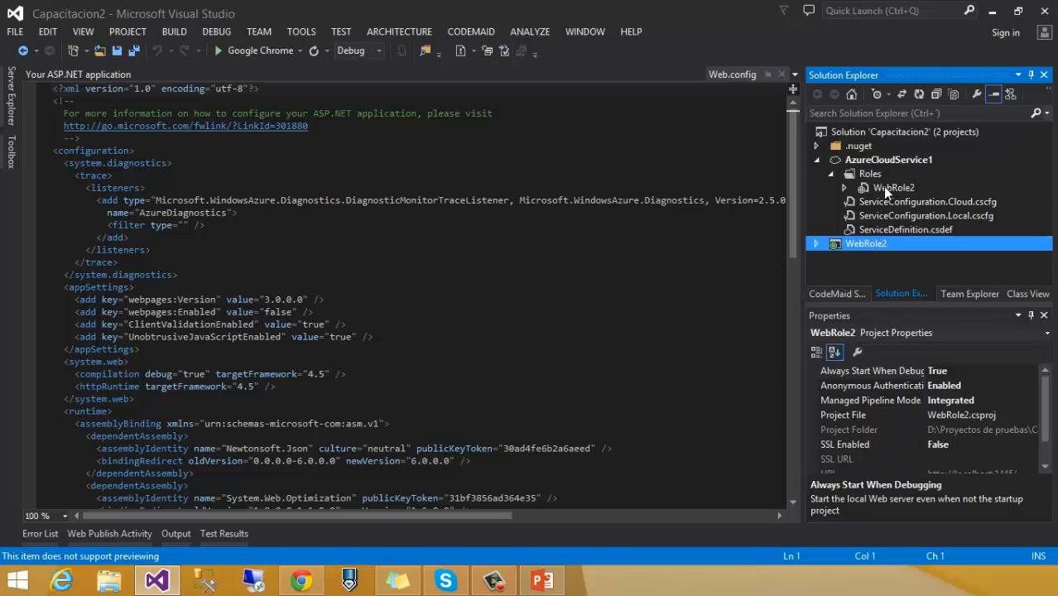
click(883, 187)
click(836, 243)
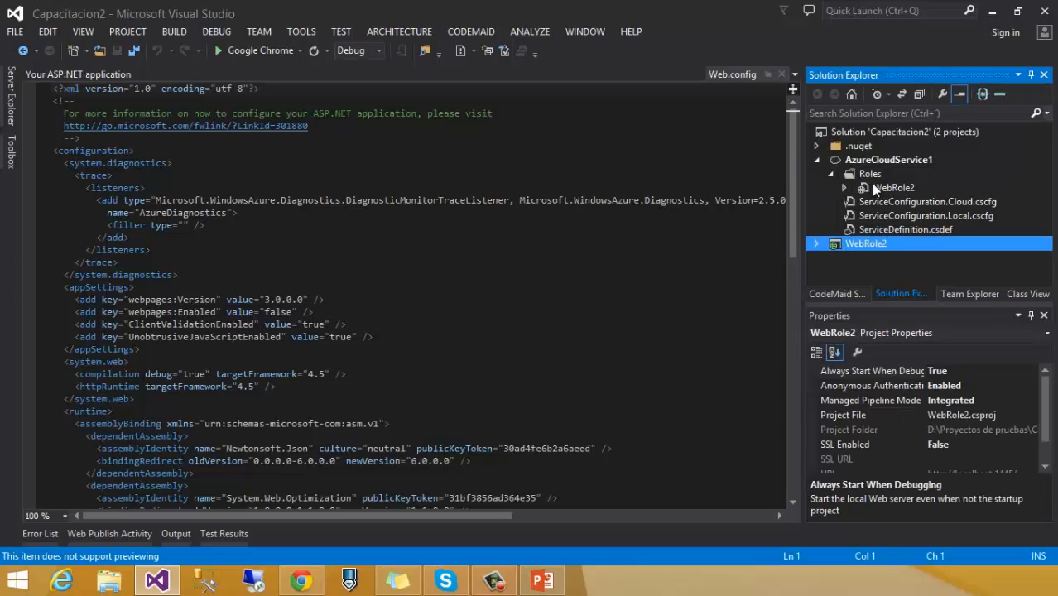
click(874, 187)
click(838, 246)
click(873, 177)
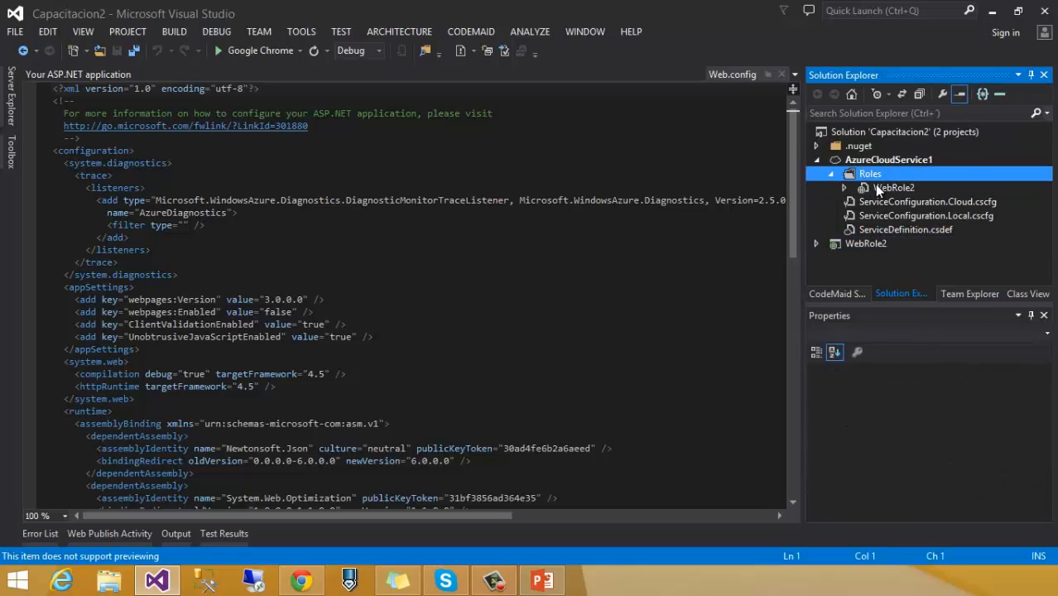
click(876, 187)
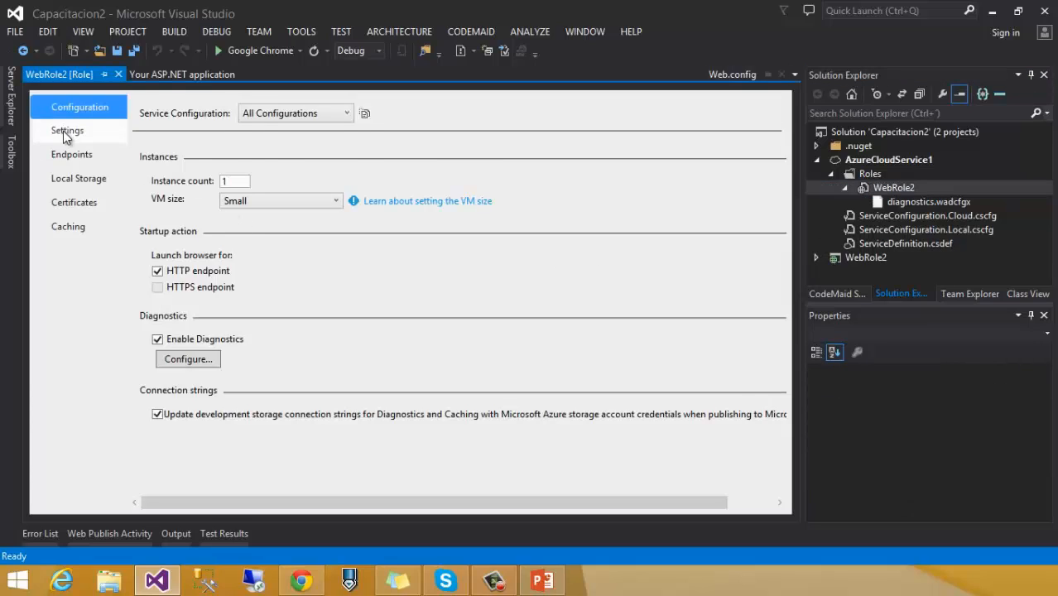
Step: On WebRole2's Settings page, add SettingOne with value 'Value One' and save
click(63, 131)
click(170, 151)
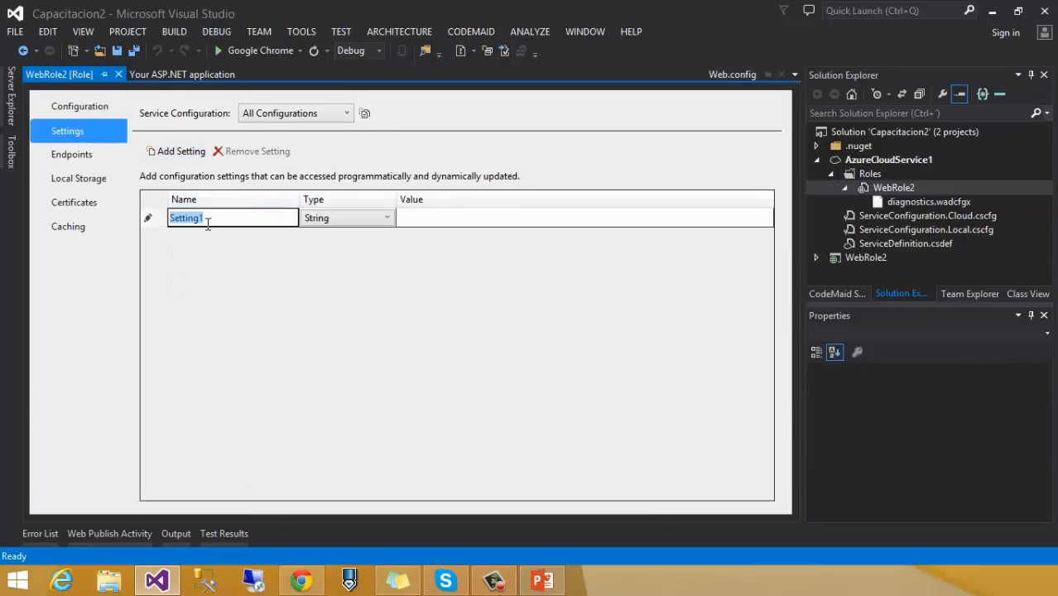
text(Setti)
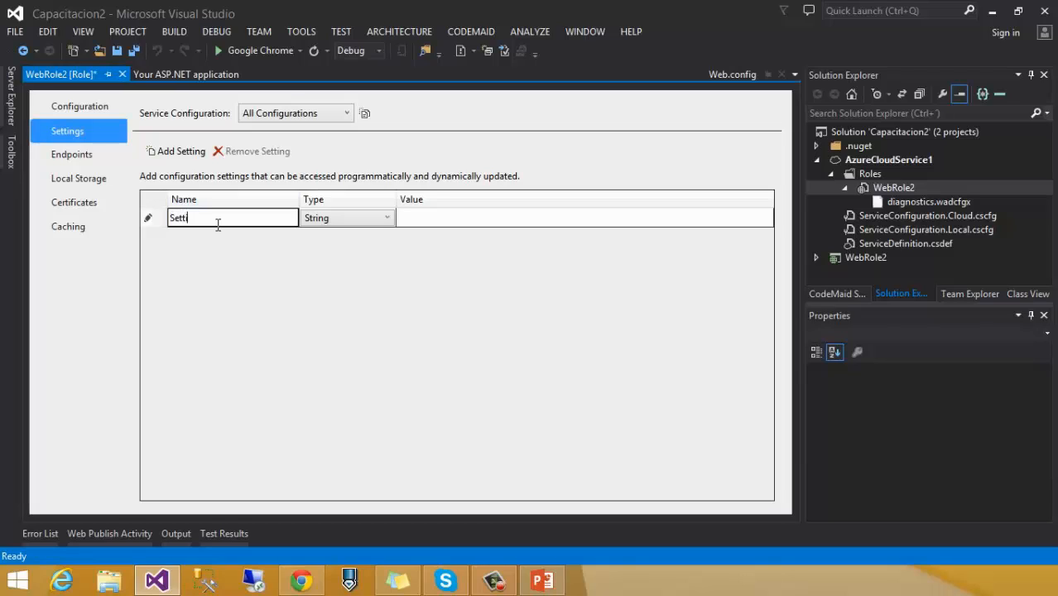
text(ngOne)
key(Tab)
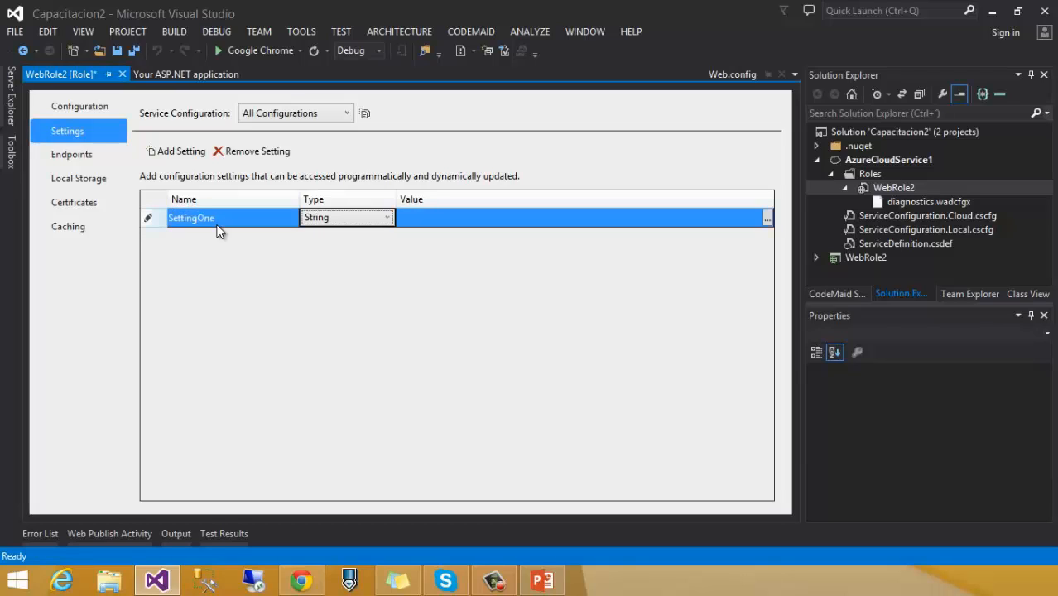
key(Tab)
text(Valu)
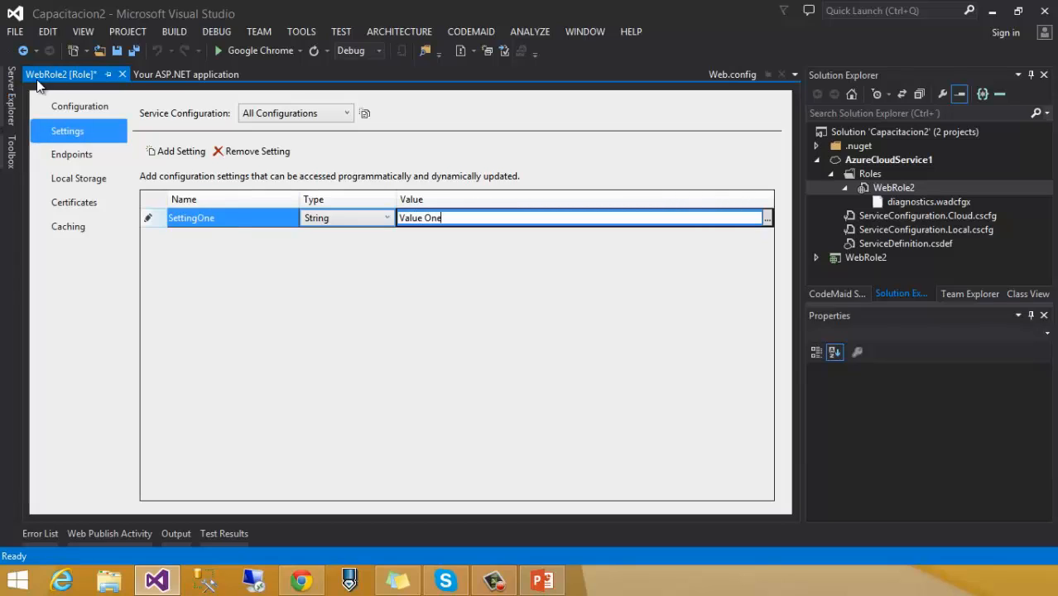
click(117, 51)
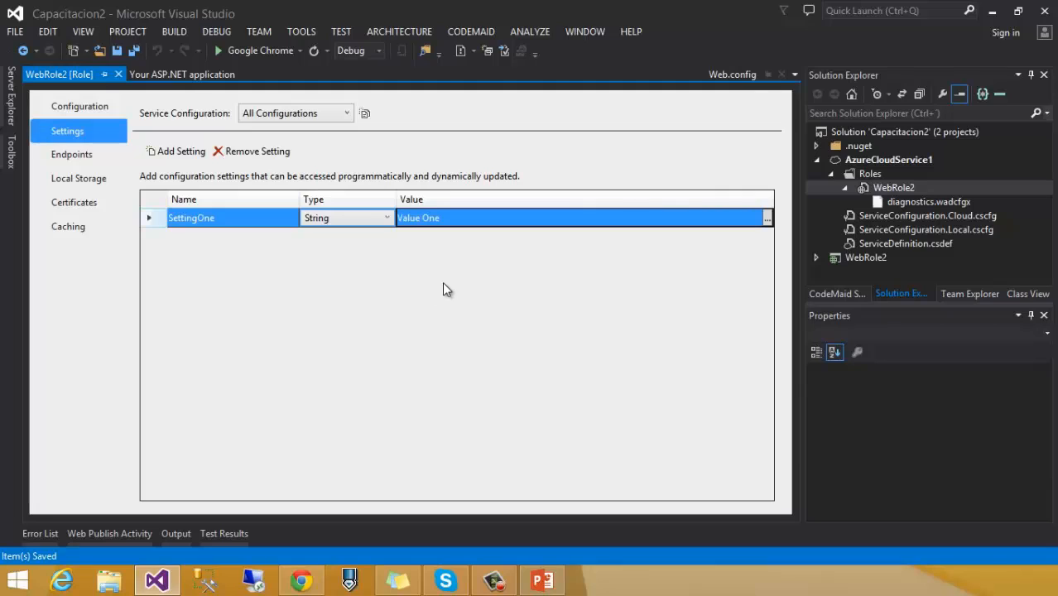
Step: Glance at the PowerPoint slides, then minimize PowerPoint to return to Visual Studio
click(543, 581)
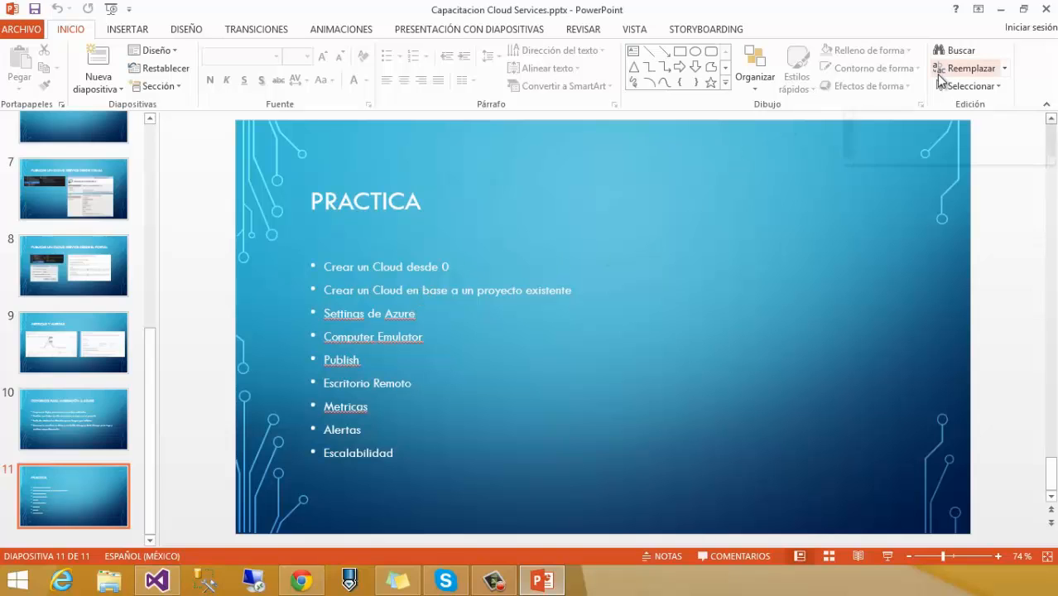
click(997, 10)
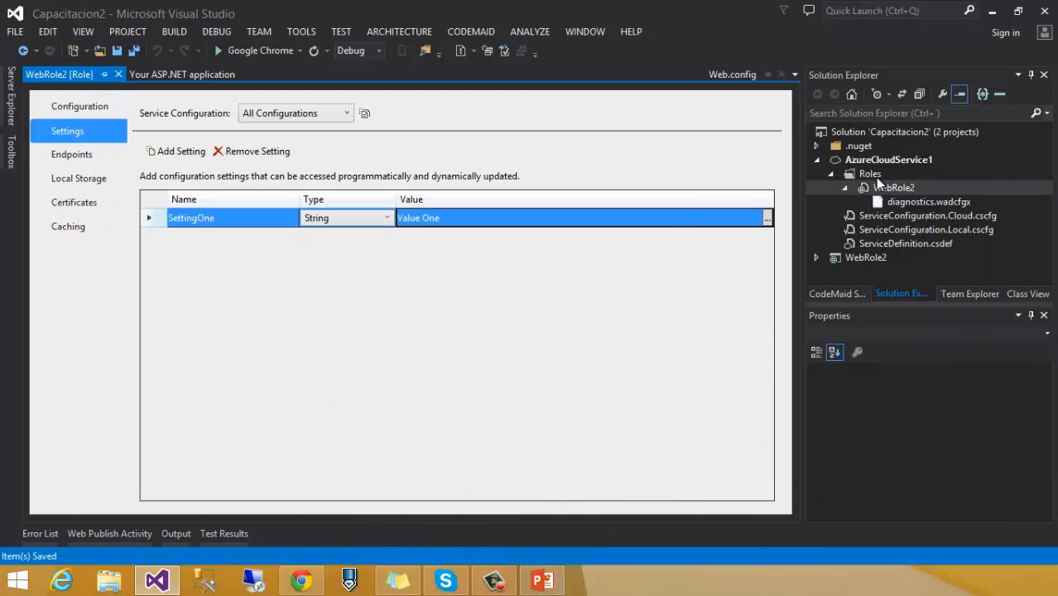
Step: Create an ASP.NET Web Application named WebApplication2 with the MVC template in Capacitacion2
click(817, 159)
right_click(852, 134)
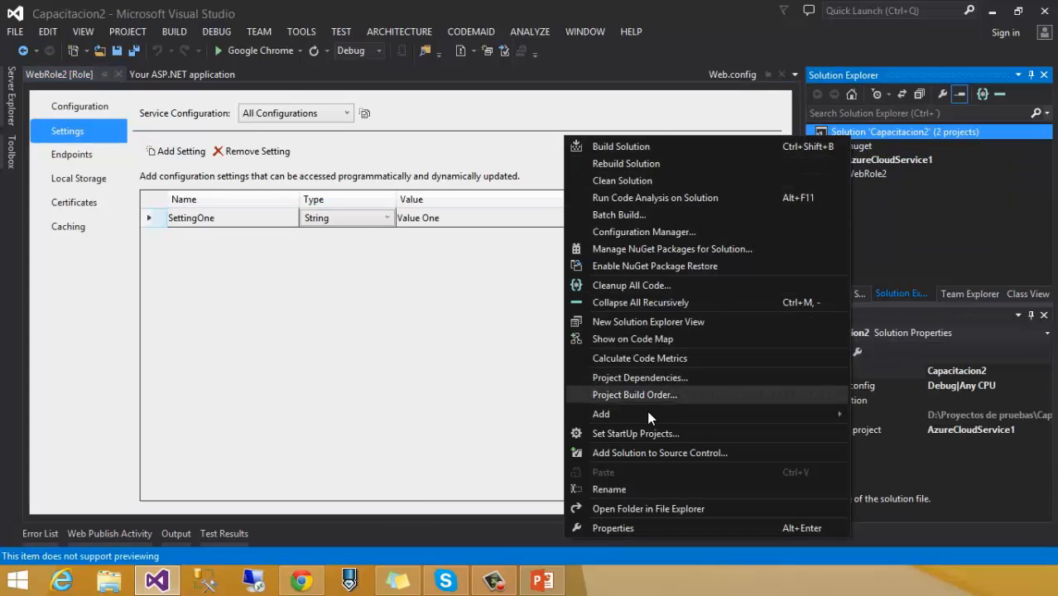
mouse_move(612, 414)
click(455, 418)
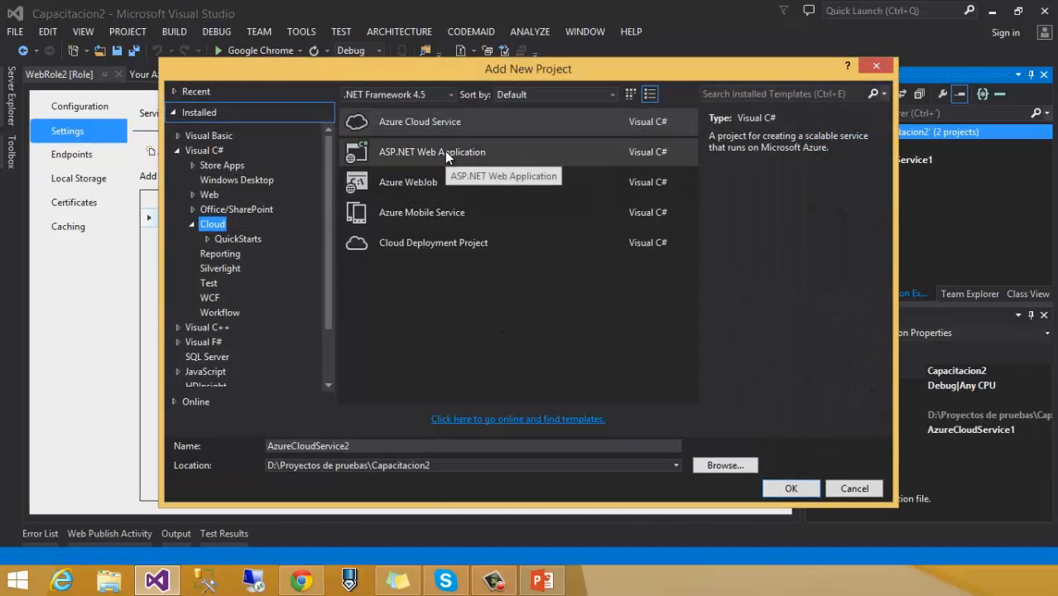
click(445, 151)
click(451, 442)
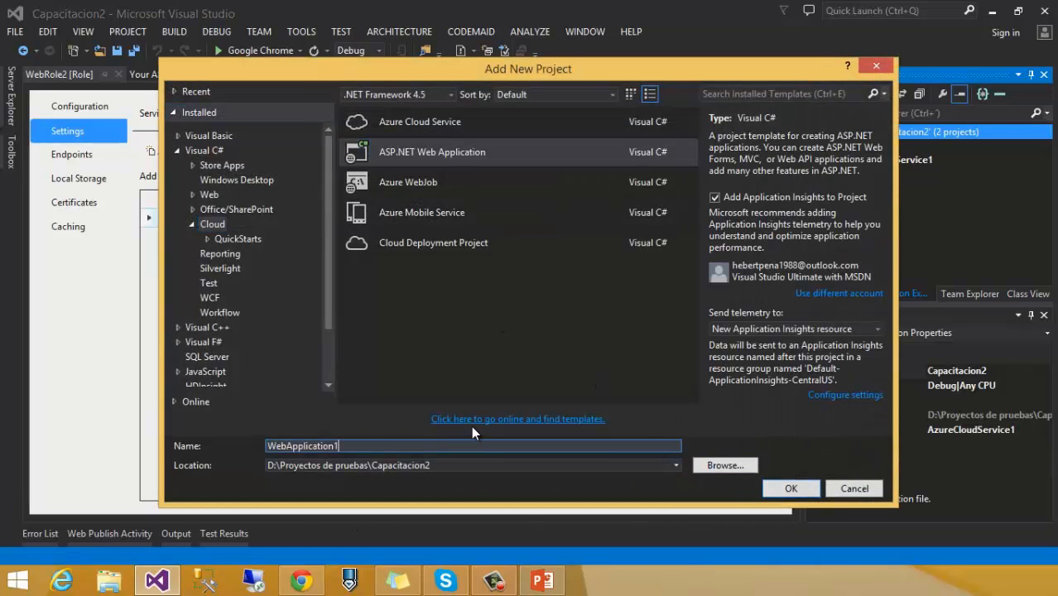
key(BackSpace)
text(2)
key(Return)
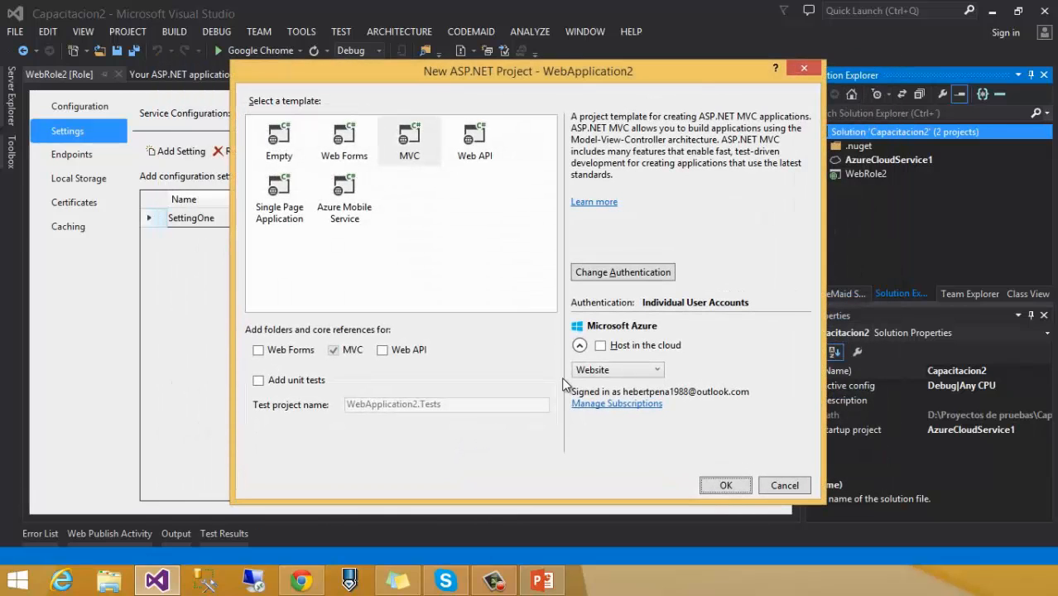
click(726, 487)
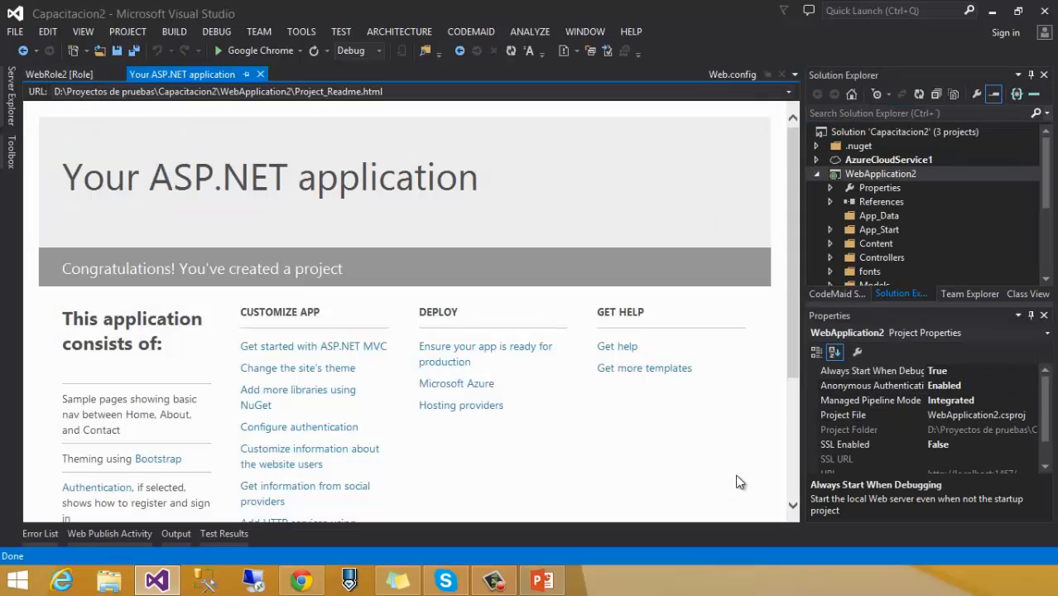
Step: Cancel the SharePoint app conversion mistakenly started on WebApplication2
click(821, 173)
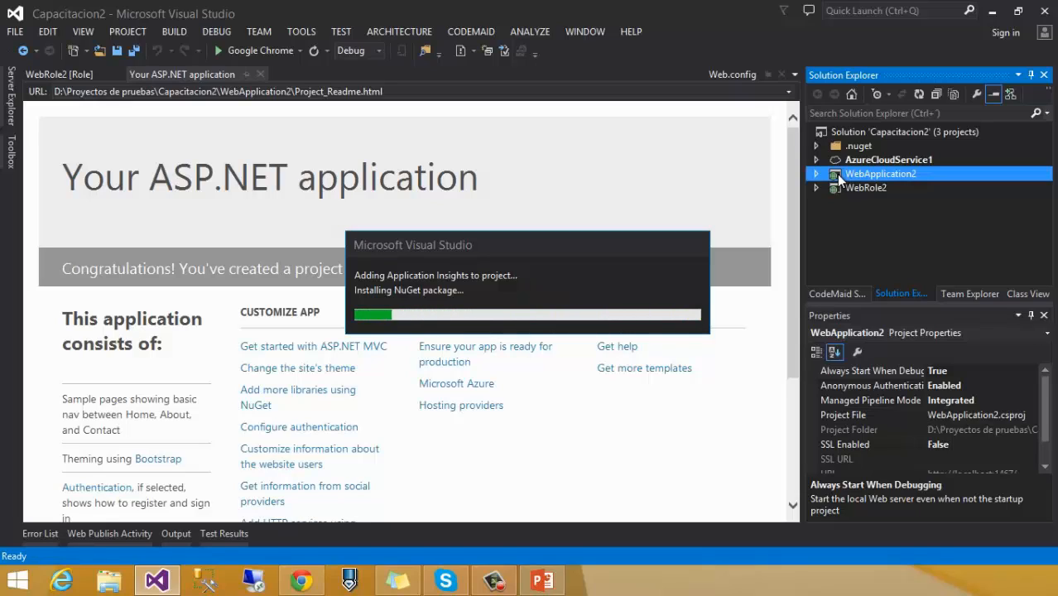
right_click(838, 179)
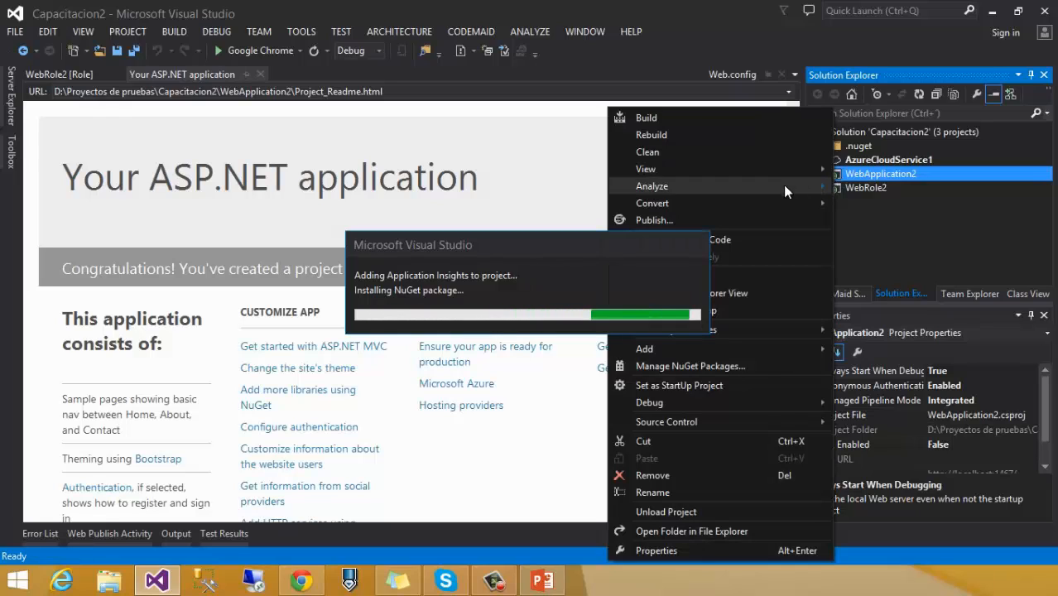
mouse_move(759, 208)
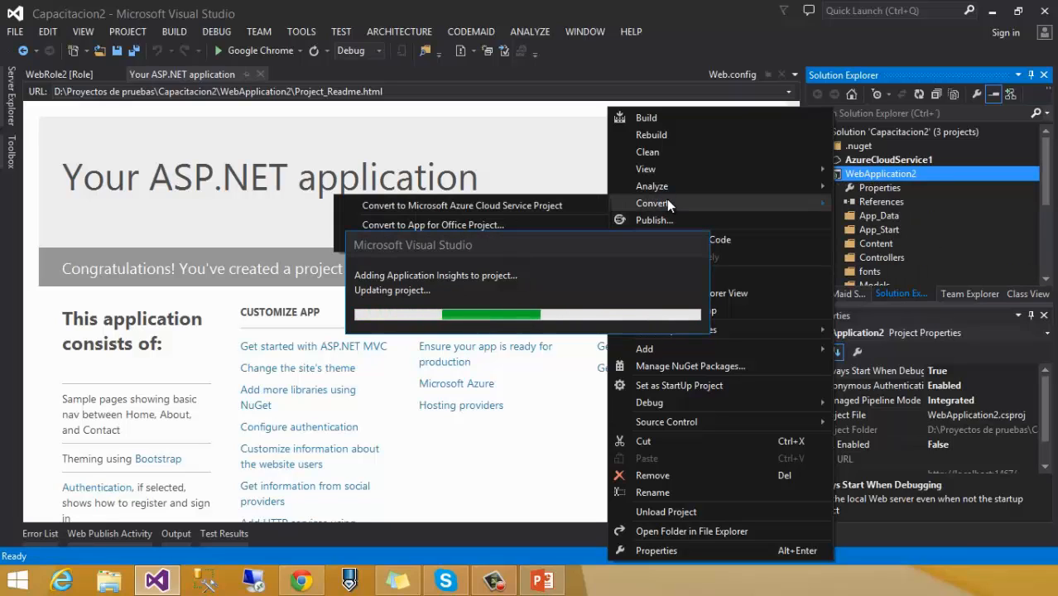
click(431, 238)
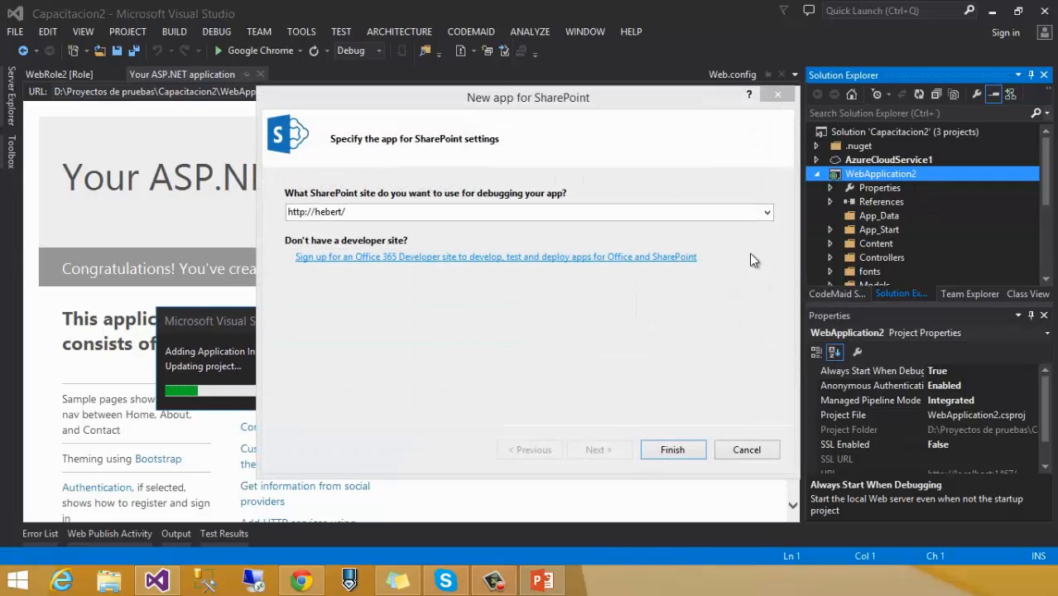
click(737, 449)
Step: Convert WebApplication2 to a Microsoft Azure Cloud Service project, creating WebApplication2.Azure
right_click(882, 177)
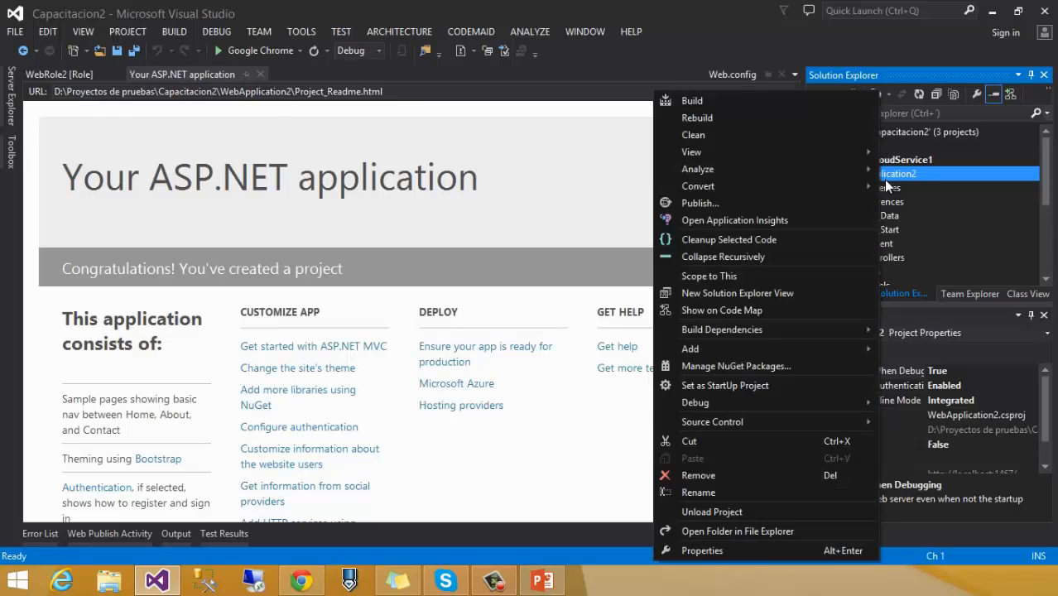
click(898, 174)
right_click(895, 175)
mouse_move(710, 187)
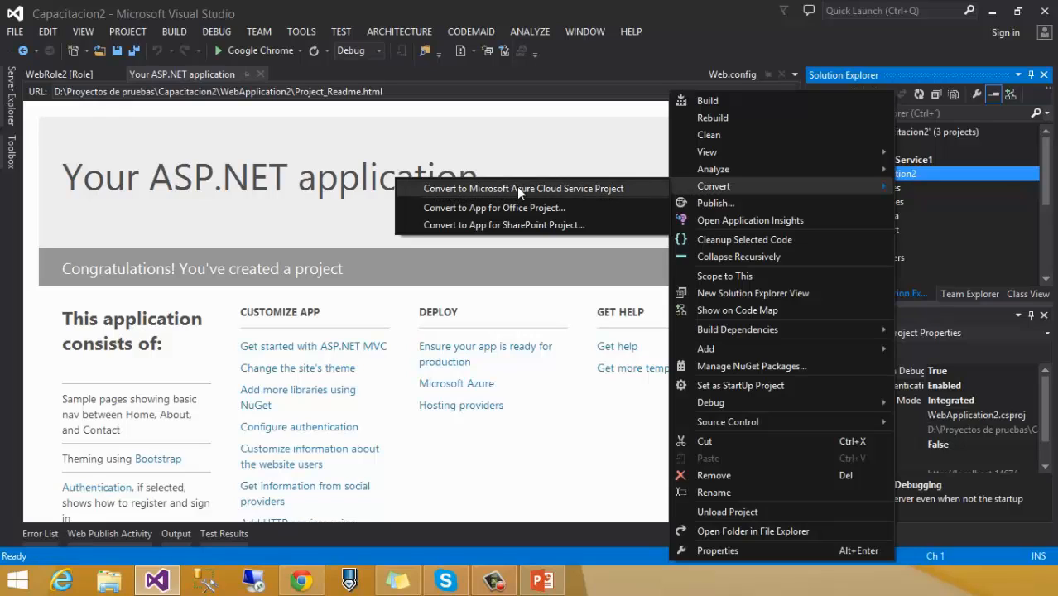
click(602, 190)
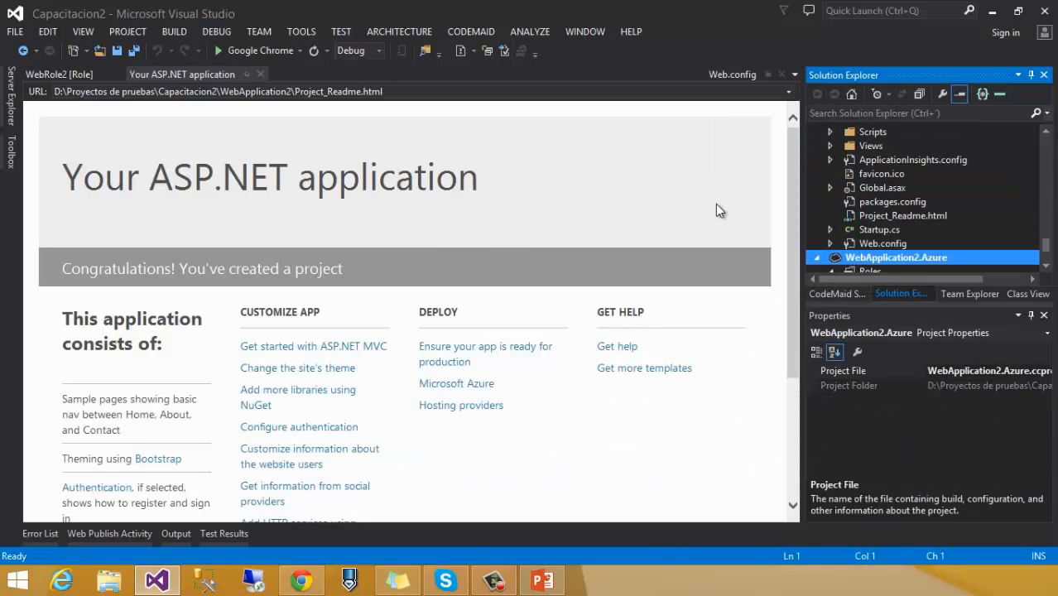
Step: Open the WebApplication2 role under WebApplication2.Azure > Roles and show its empty Settings page
scroll(844, 267, down, 2)
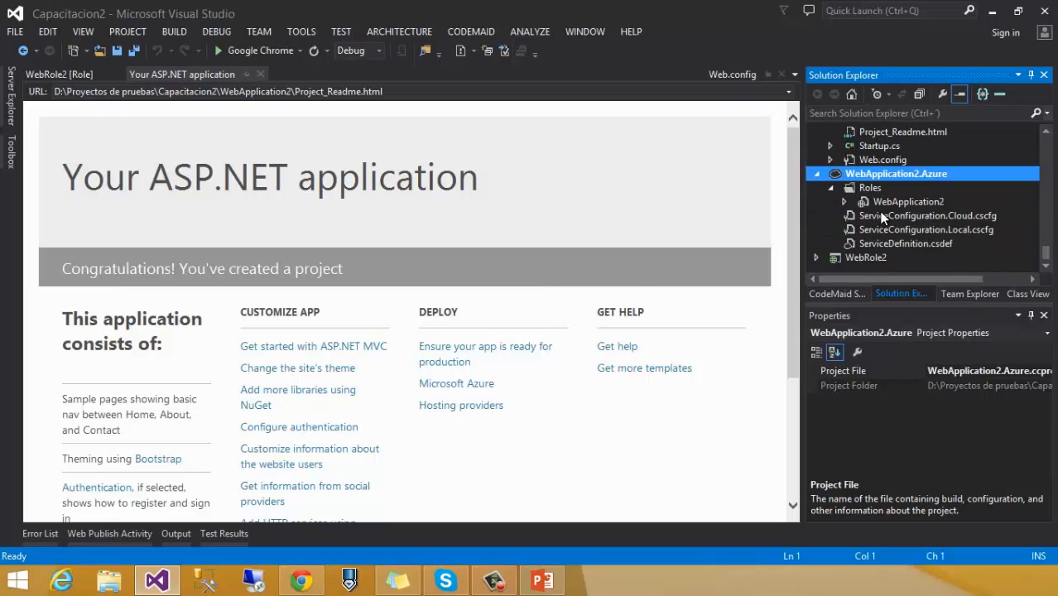
click(901, 174)
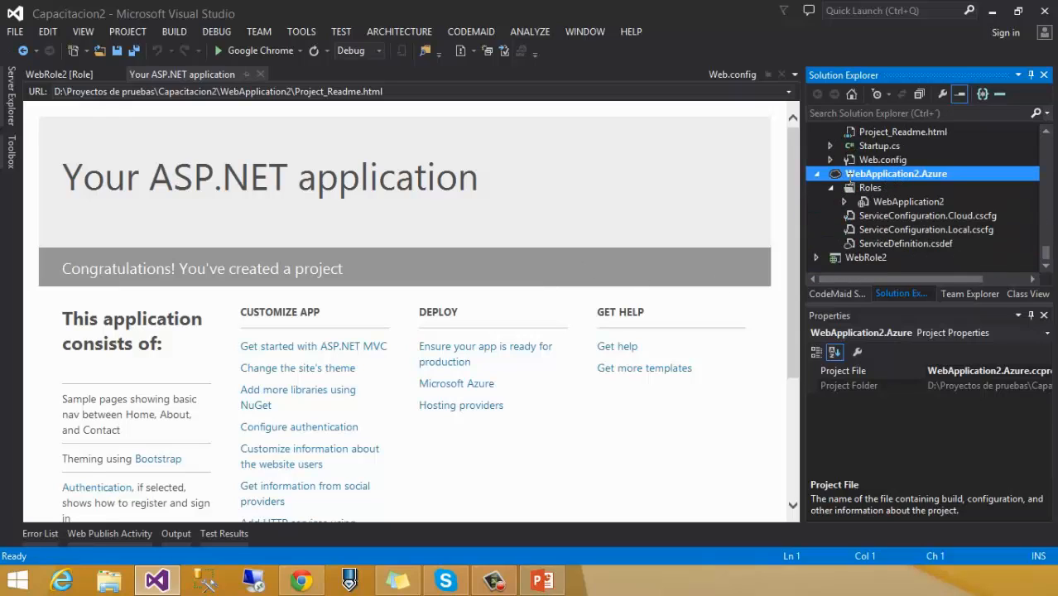
click(885, 201)
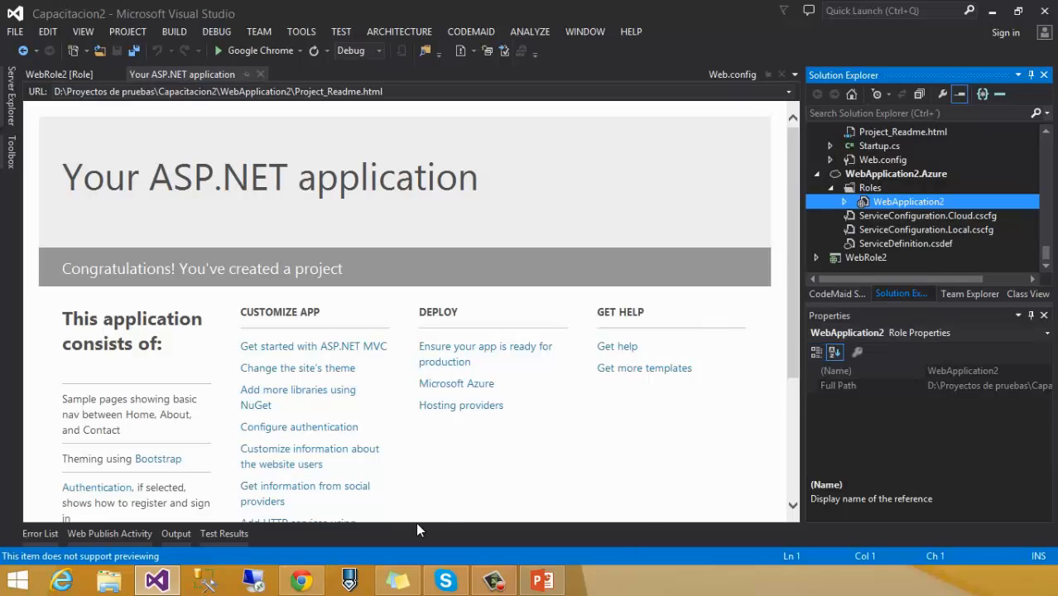
click(543, 582)
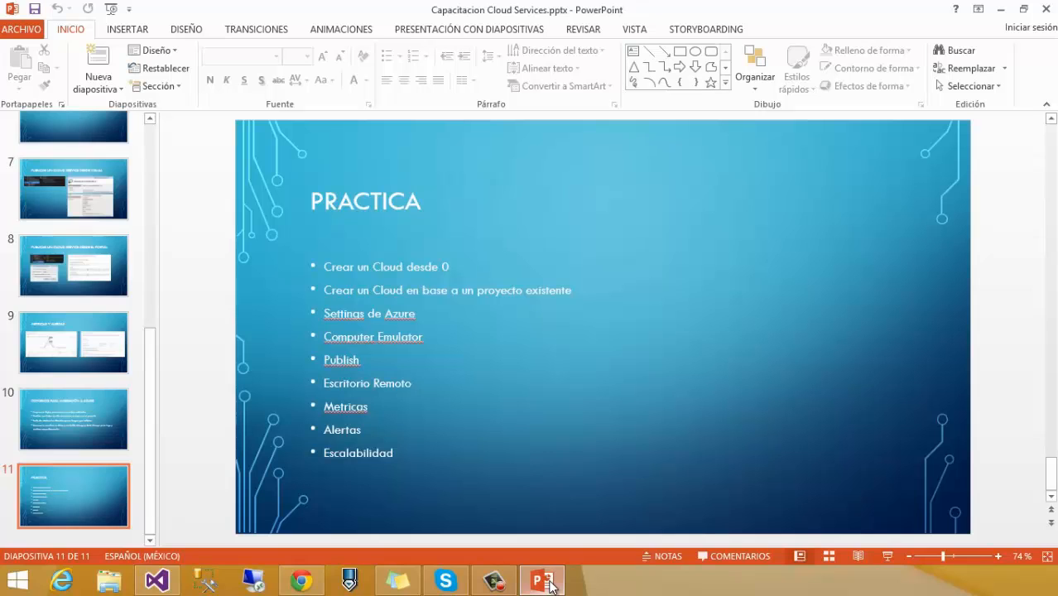
click(544, 582)
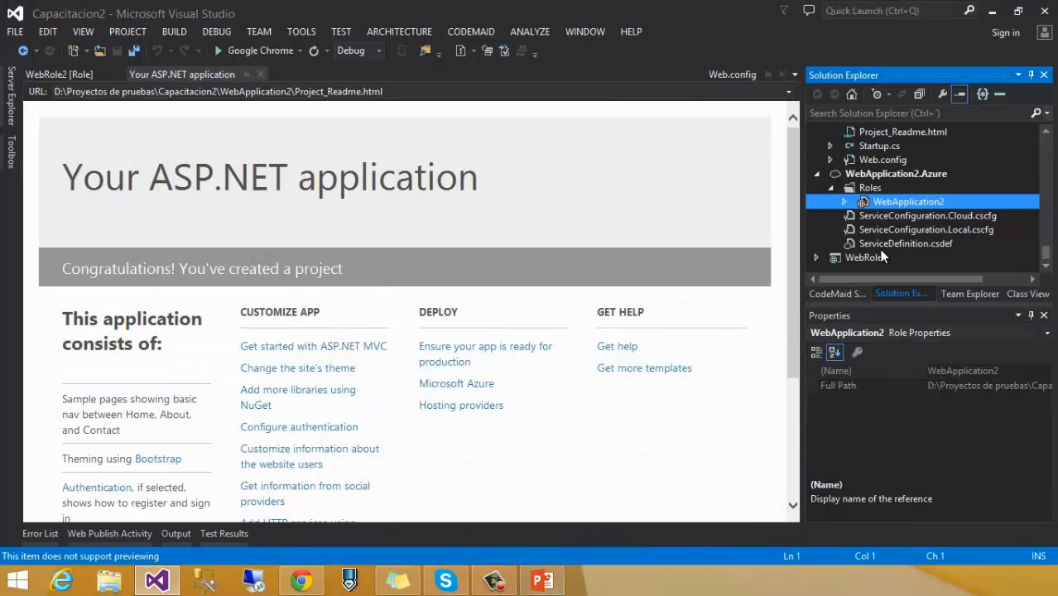
click(845, 203)
double_click(880, 202)
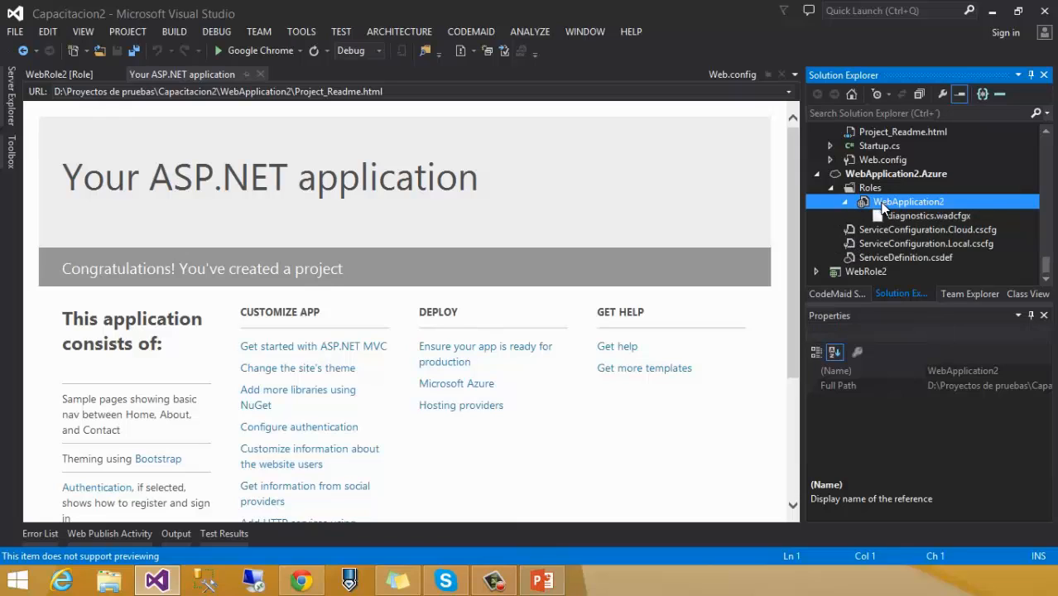
click(69, 134)
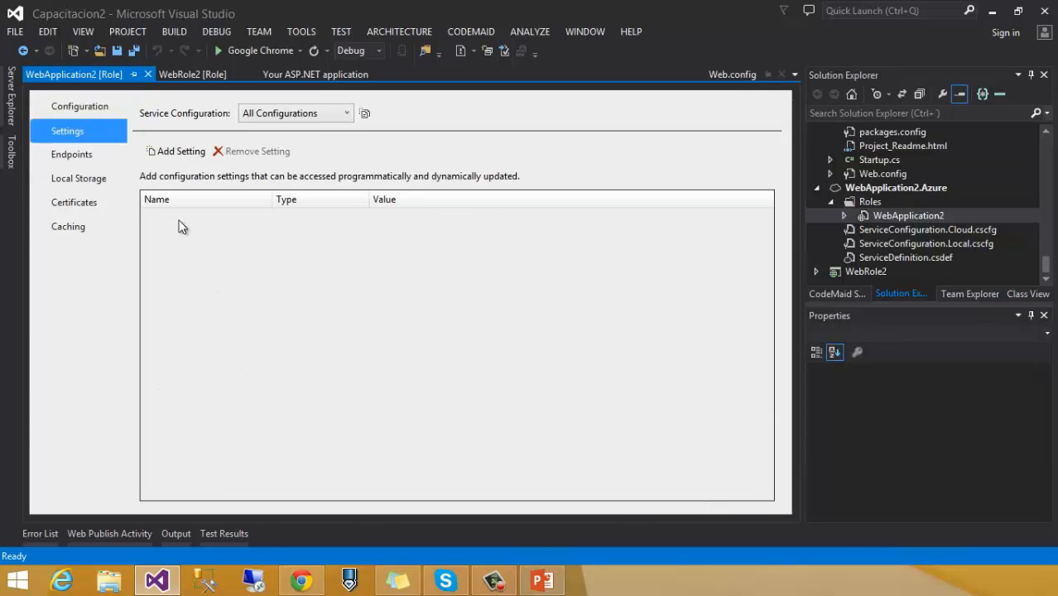
Step: Add the String setting Setting1 to the WebApplication2 role, leaving its value empty
click(180, 151)
click(401, 218)
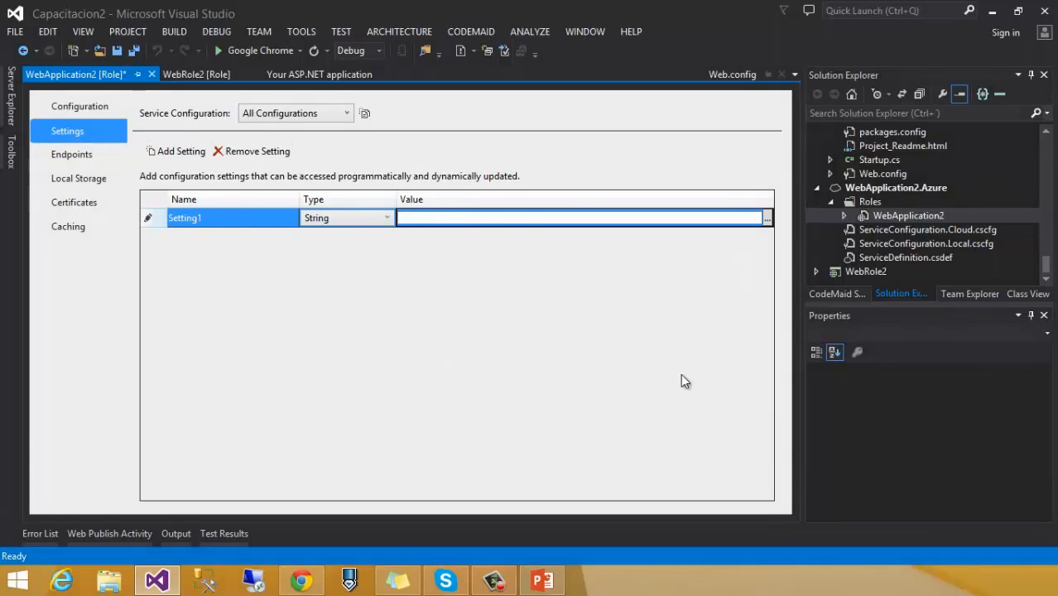
click(992, 17)
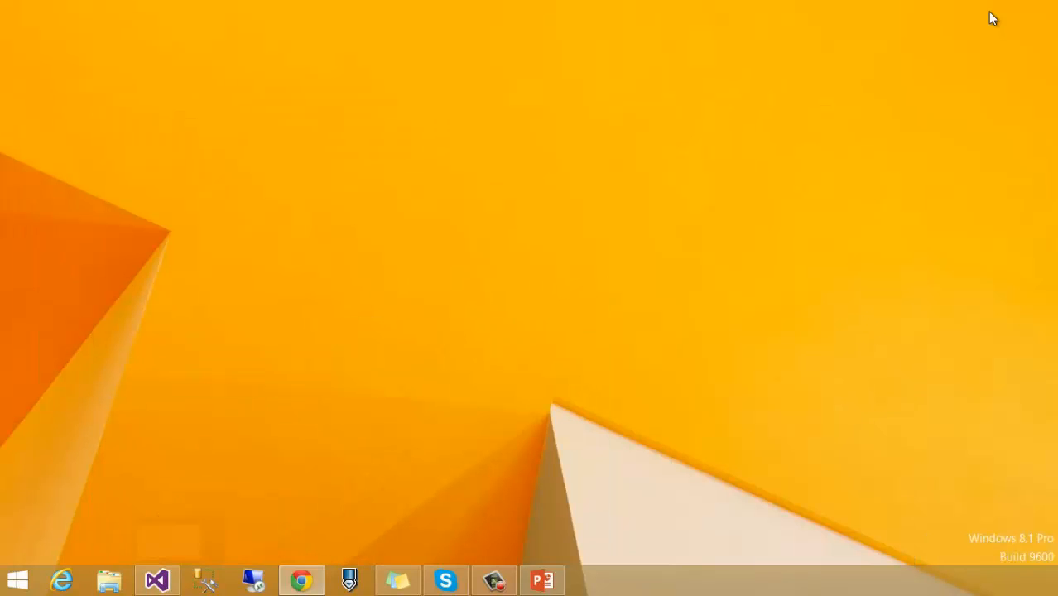
click(543, 579)
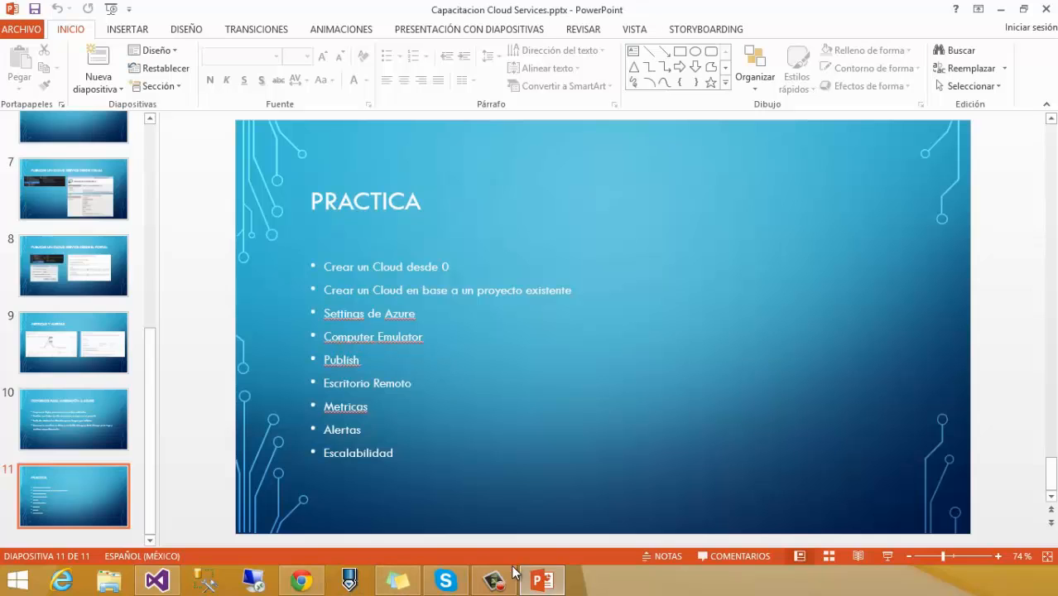
click(157, 579)
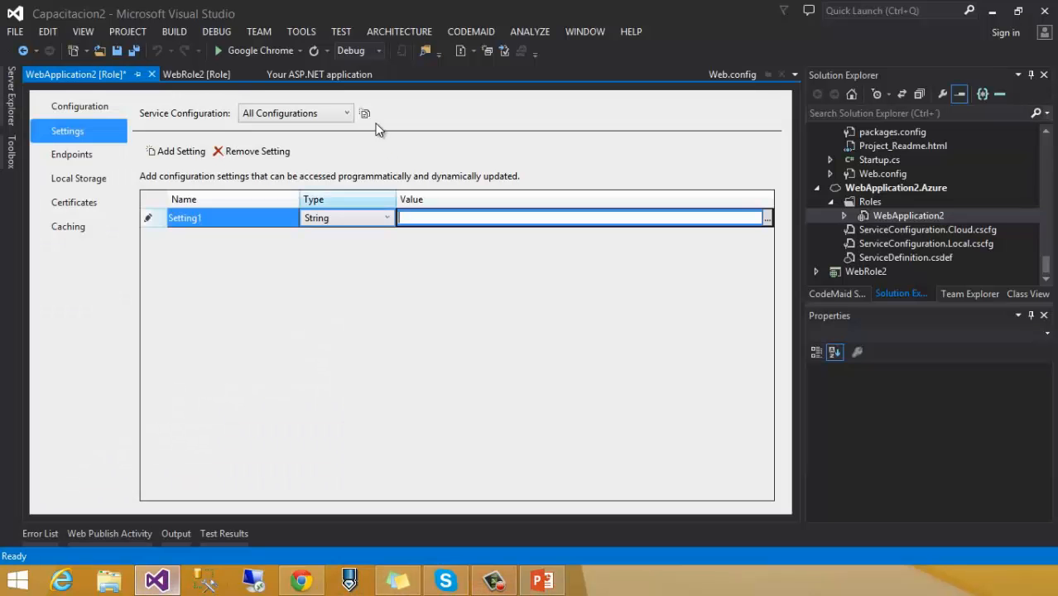
Step: Debug the cloud service in Google Chrome on the Azure compute emulator, then stop debugging
click(220, 53)
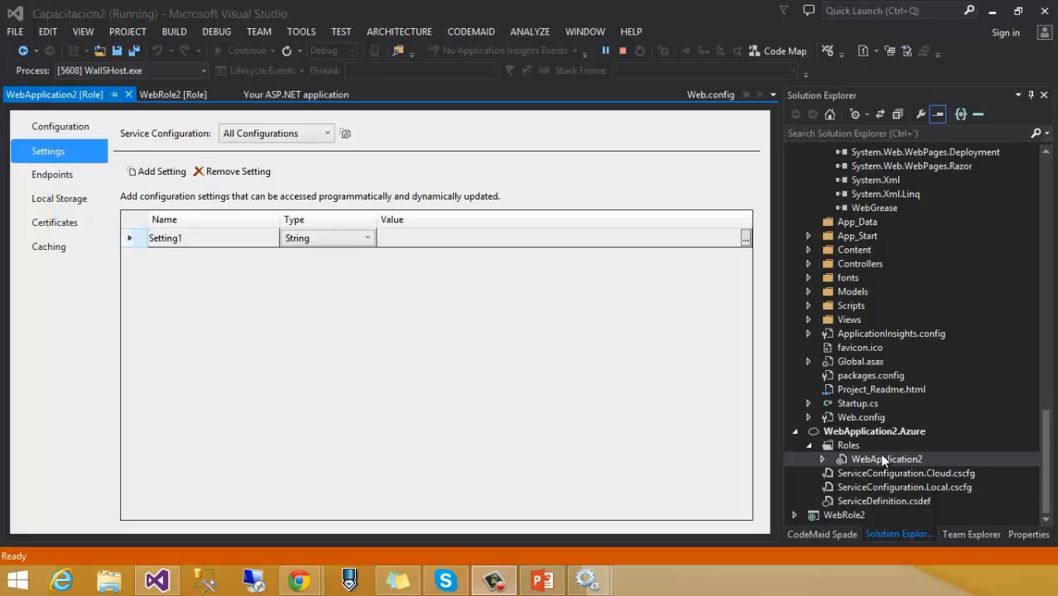
right_click(884, 432)
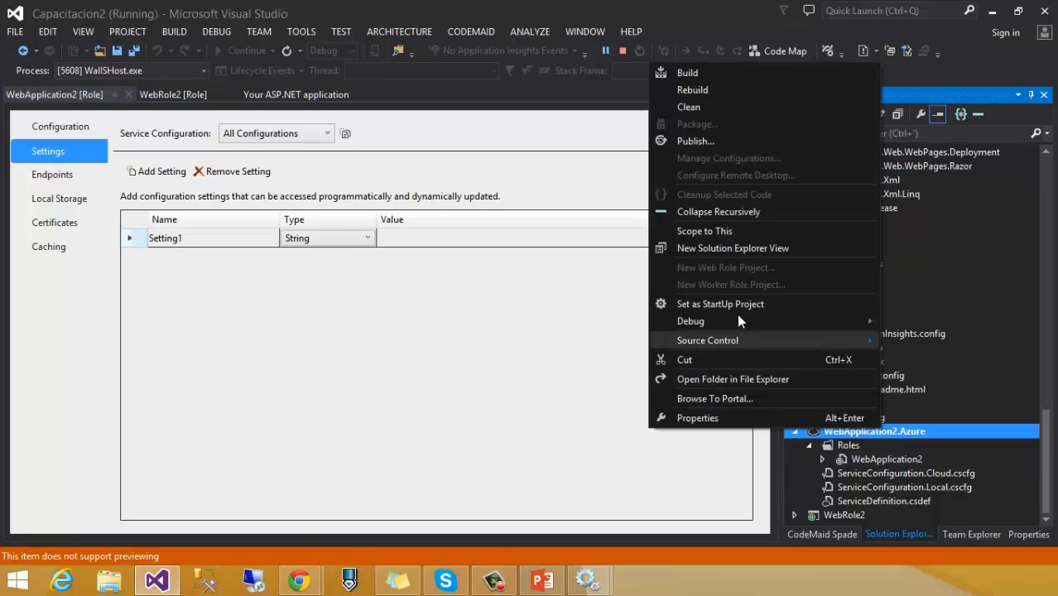
click(536, 4)
click(623, 51)
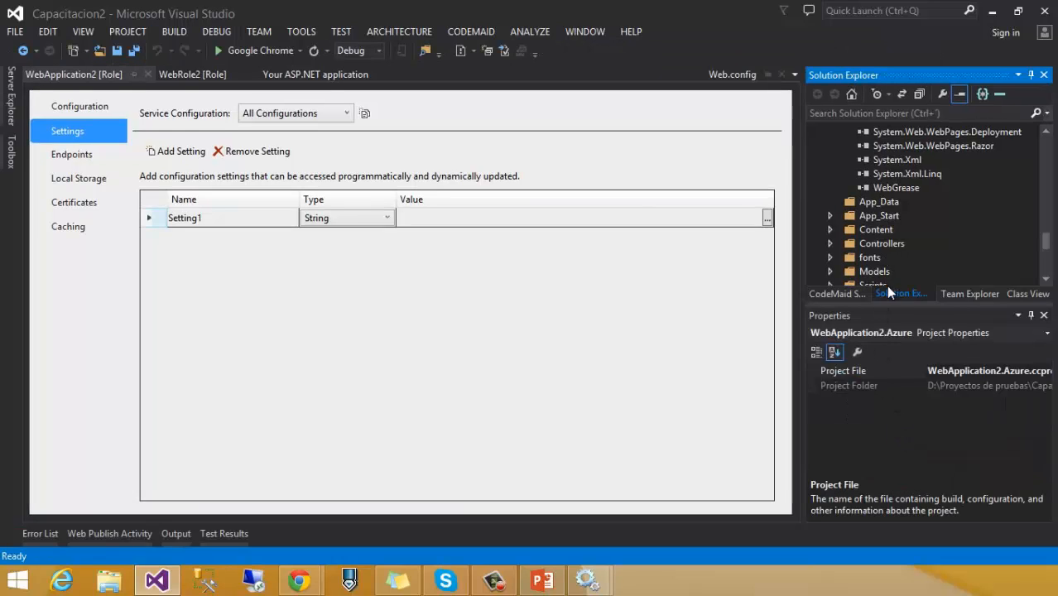
Step: Collapse References and both projects in Solution Explorer, then re-expand WebApplication2.Azure
scroll(881, 252, down, 2)
scroll(875, 257, up, 15)
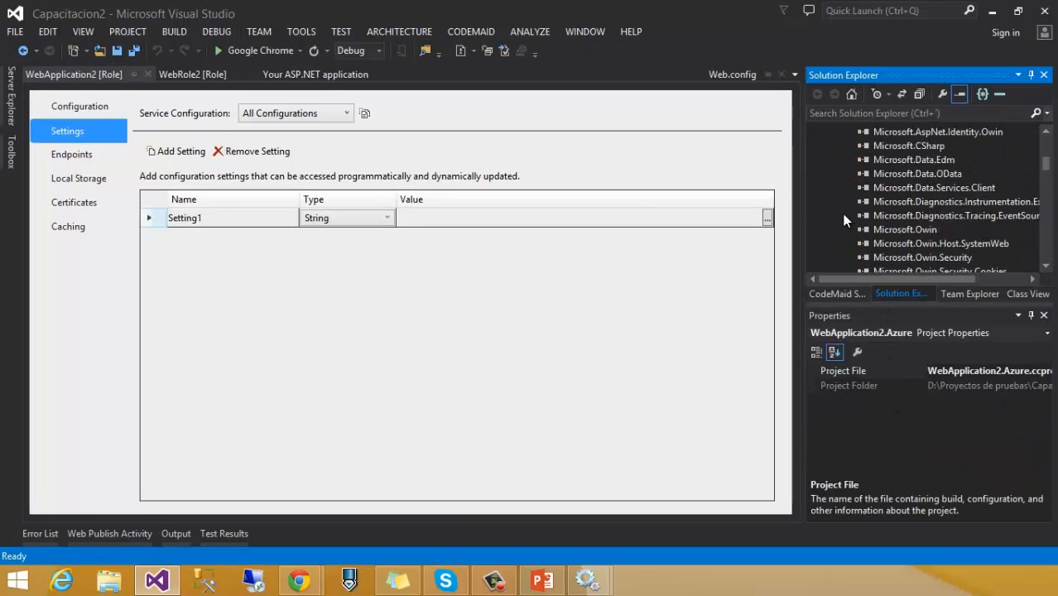
scroll(845, 220, up, 5)
click(832, 202)
click(817, 174)
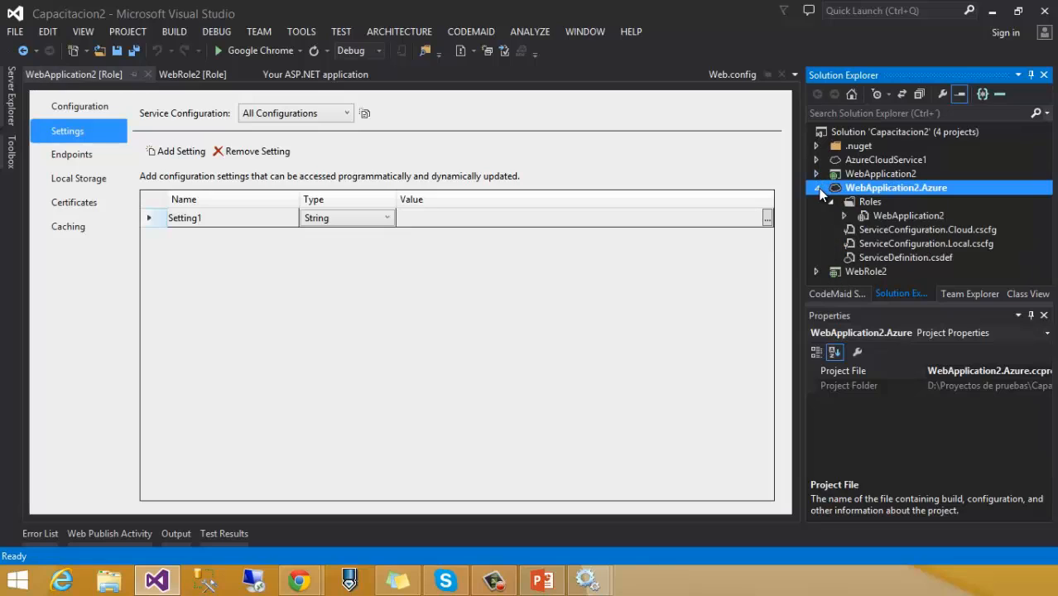
click(817, 188)
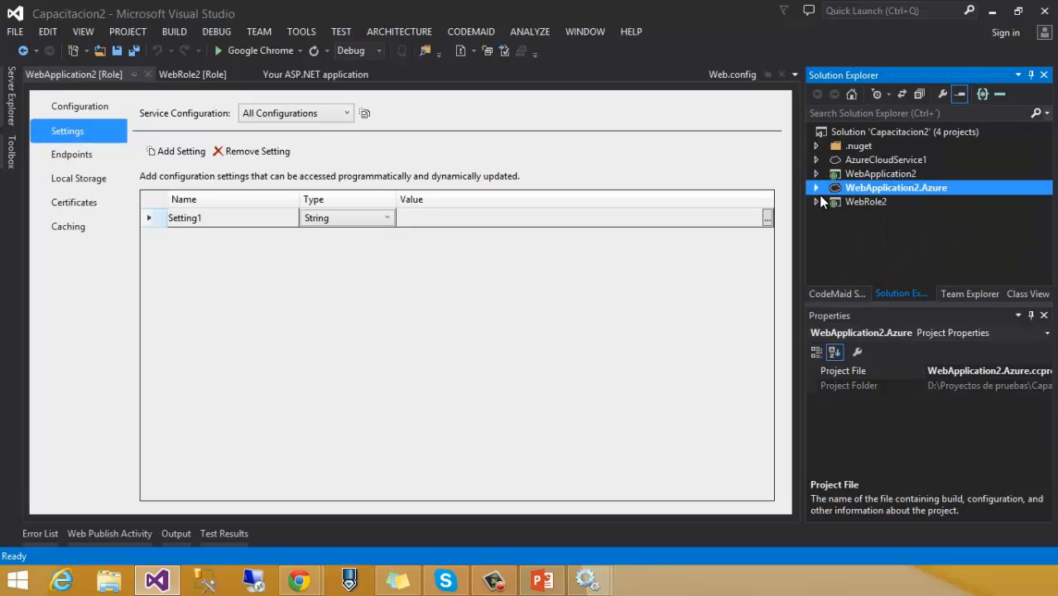
click(816, 188)
Step: Publish WebApplication2.Azure and choose <Create New...> in the Cloud Service list
right_click(909, 216)
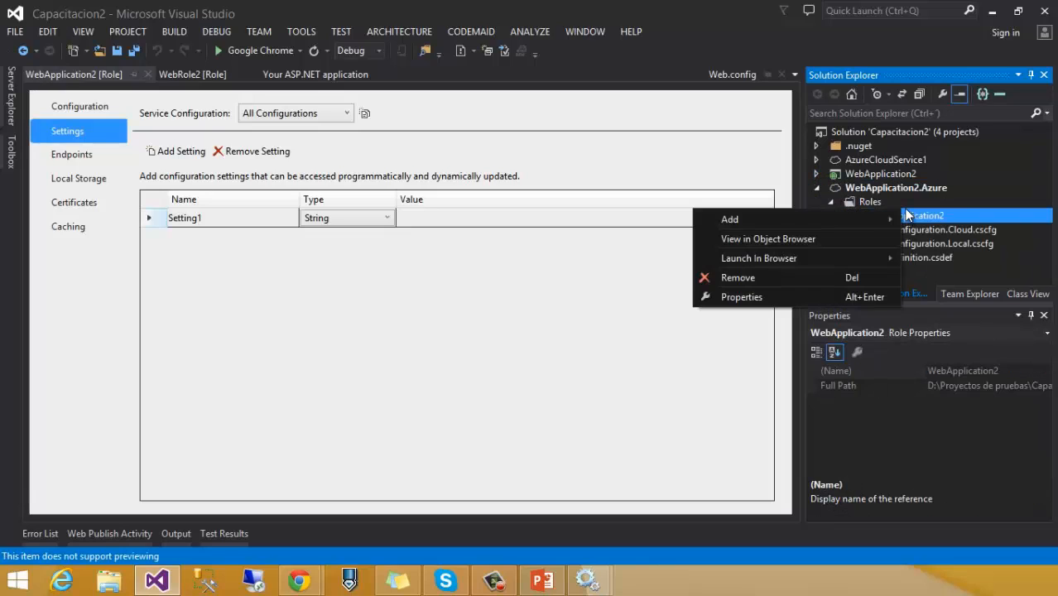
right_click(824, 189)
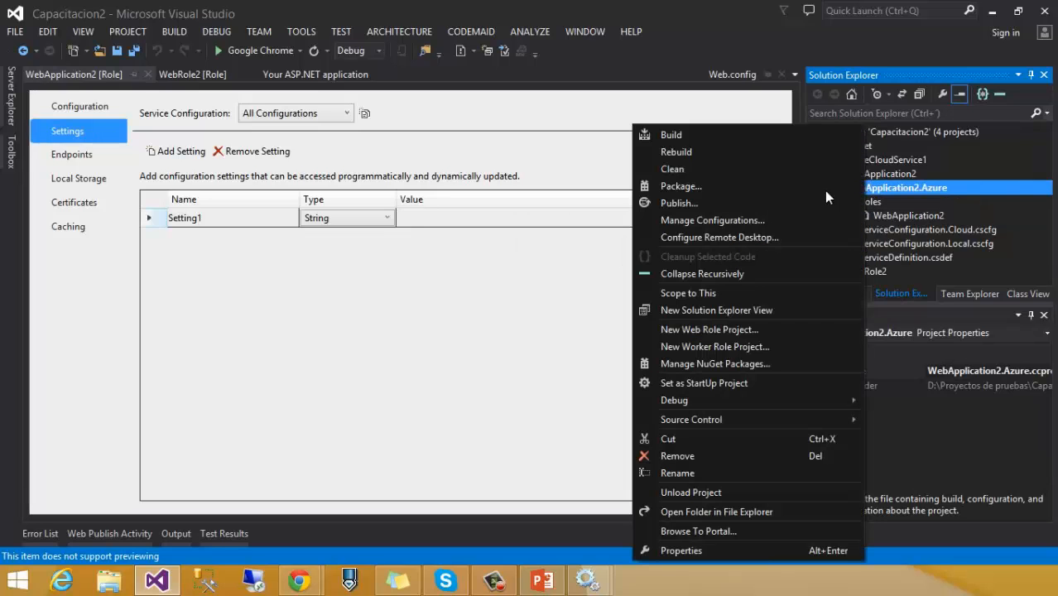
click(717, 200)
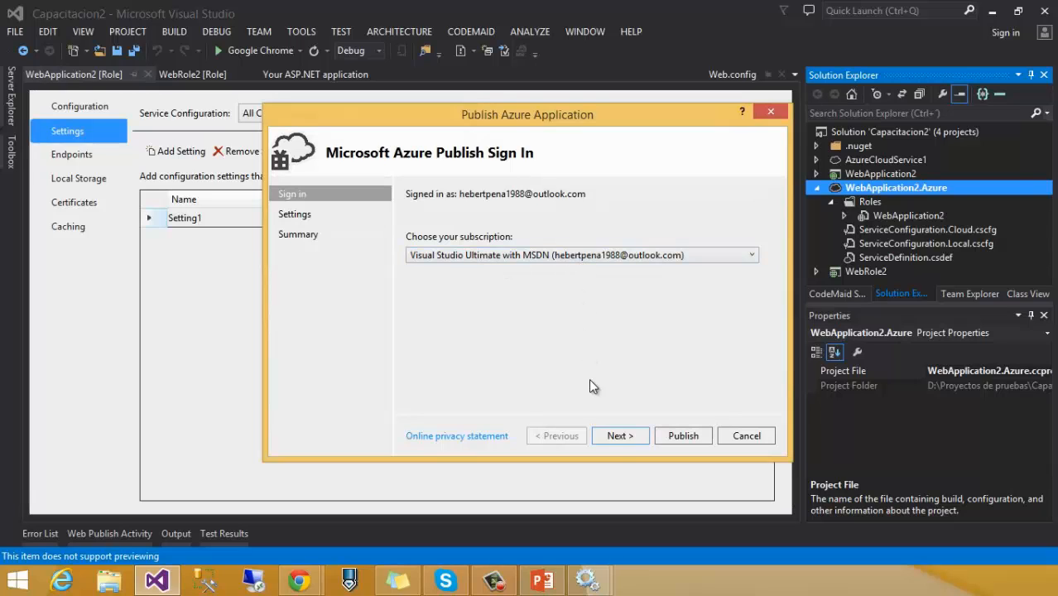
click(617, 435)
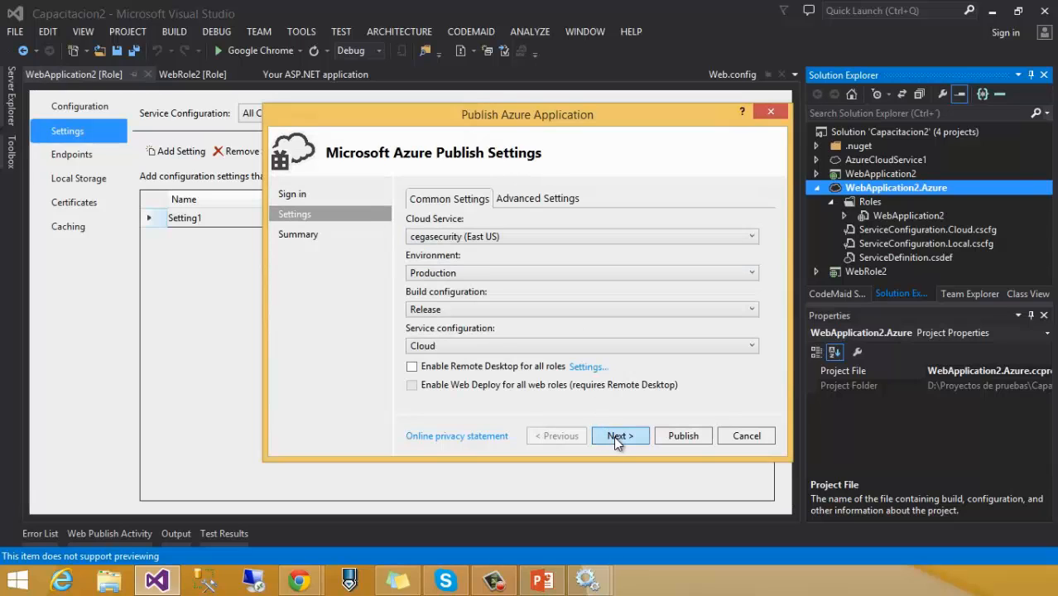
click(515, 237)
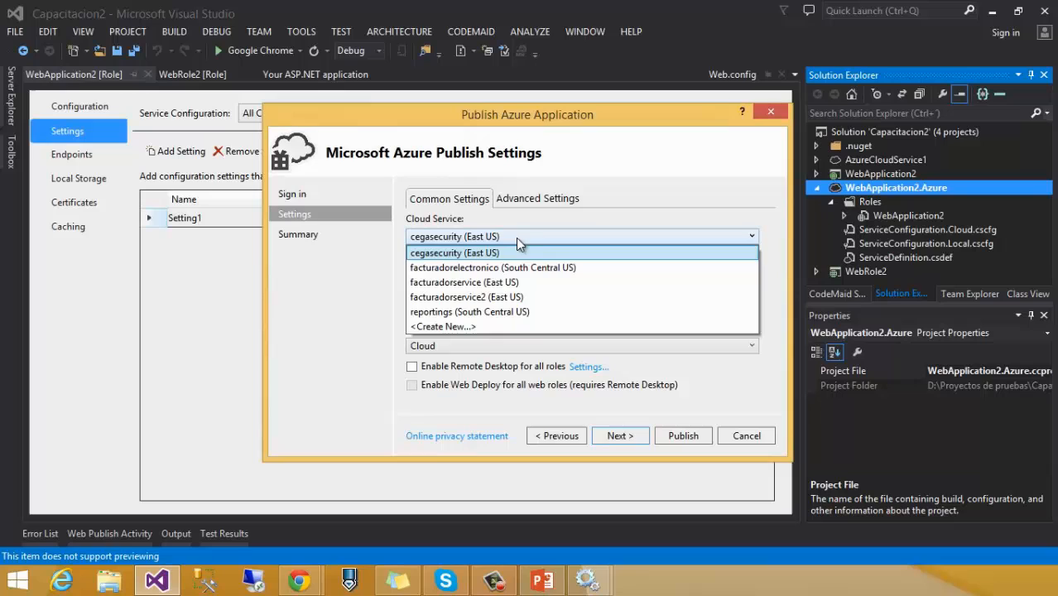
click(460, 328)
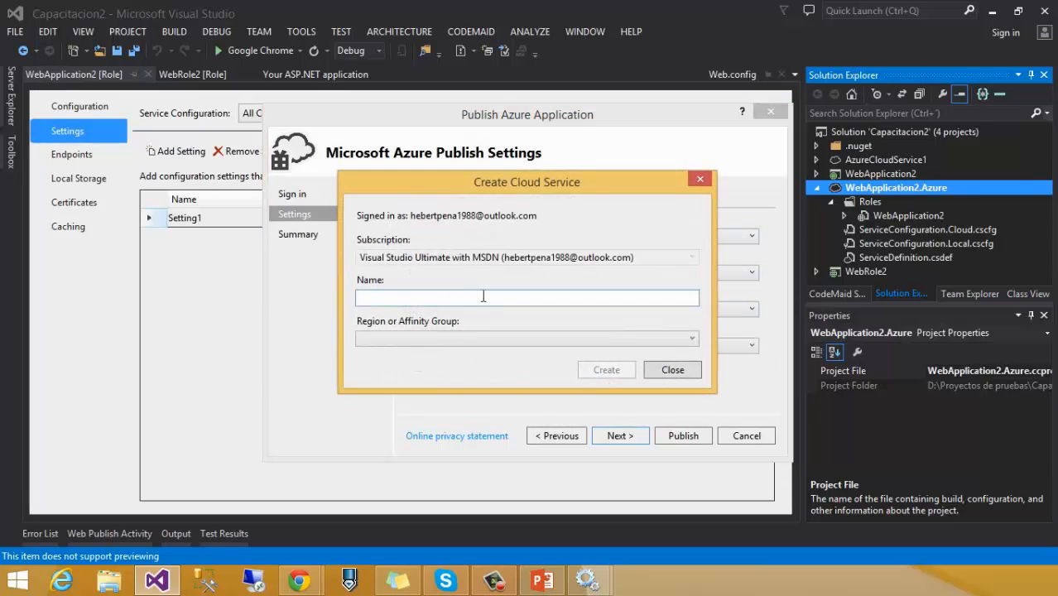
Step: Create cloud service test1988 in the East US affinity group
text(test1988)
click(484, 336)
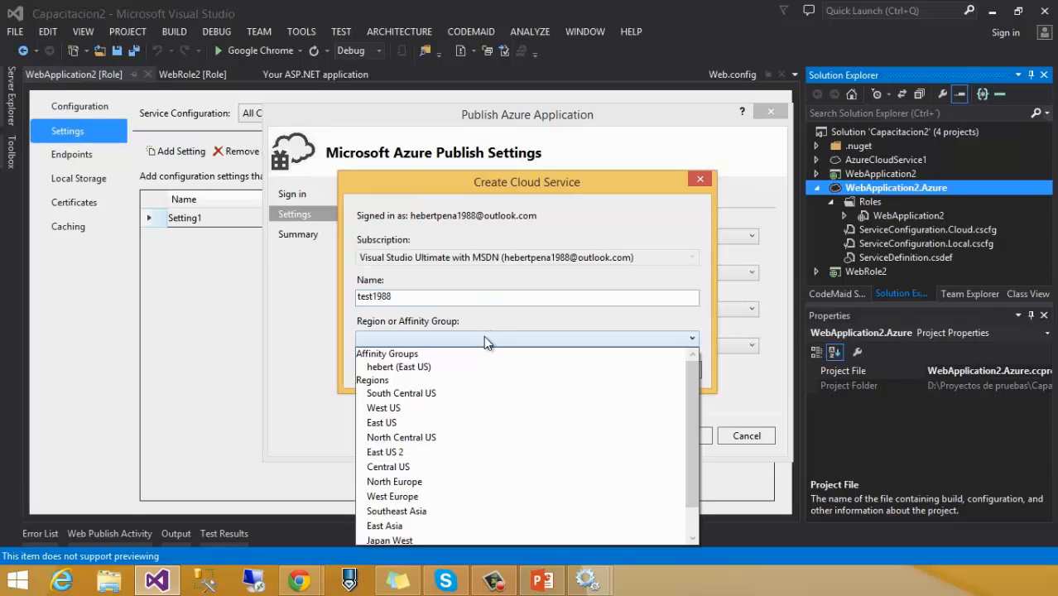
click(476, 364)
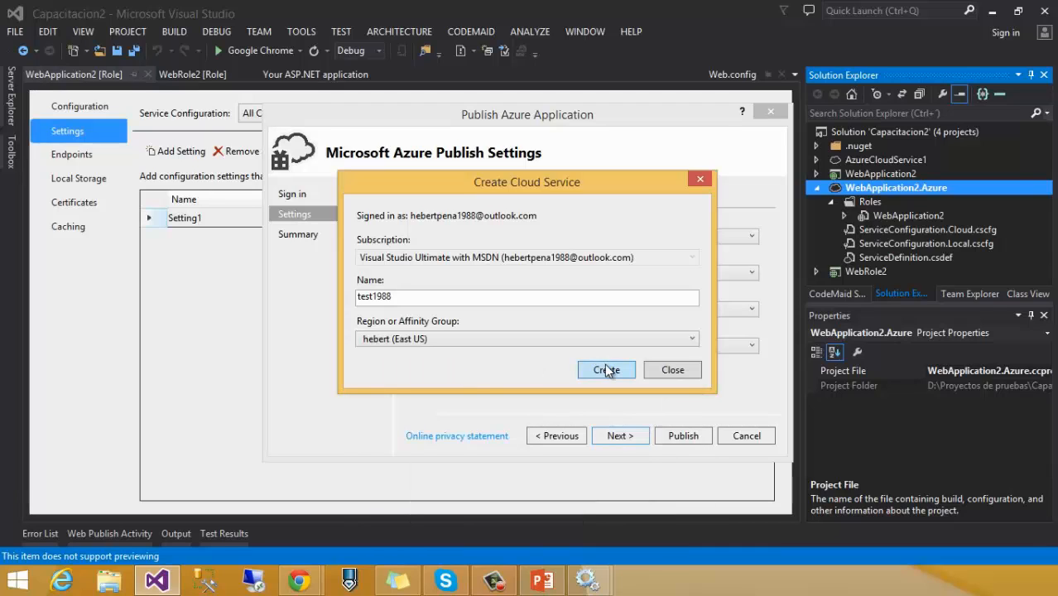
click(608, 371)
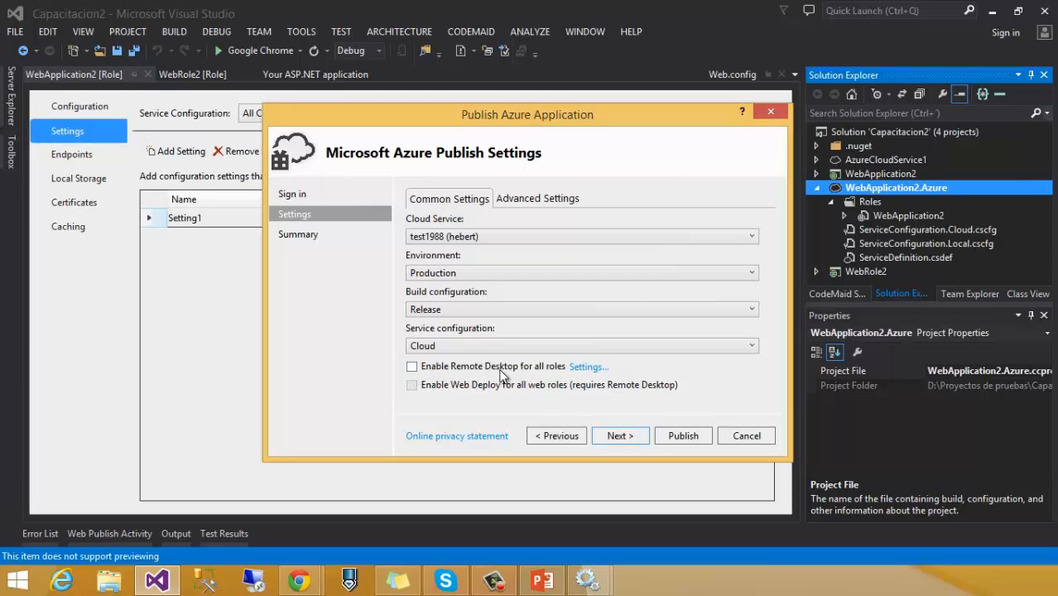
Step: Enable Remote Desktop for all roles, entering a user name and a password twice
click(411, 367)
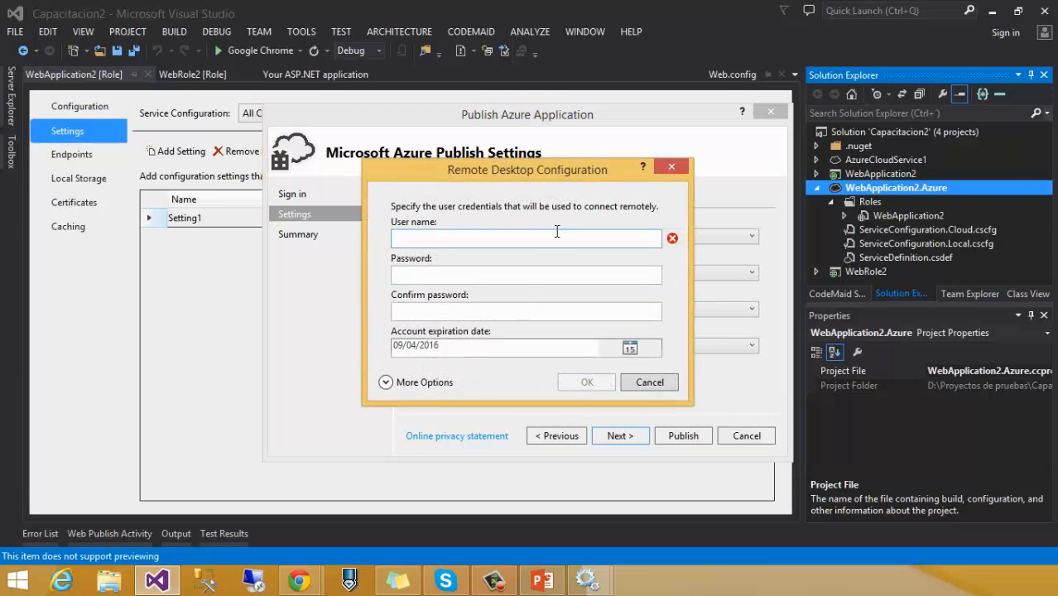
key(Tab)
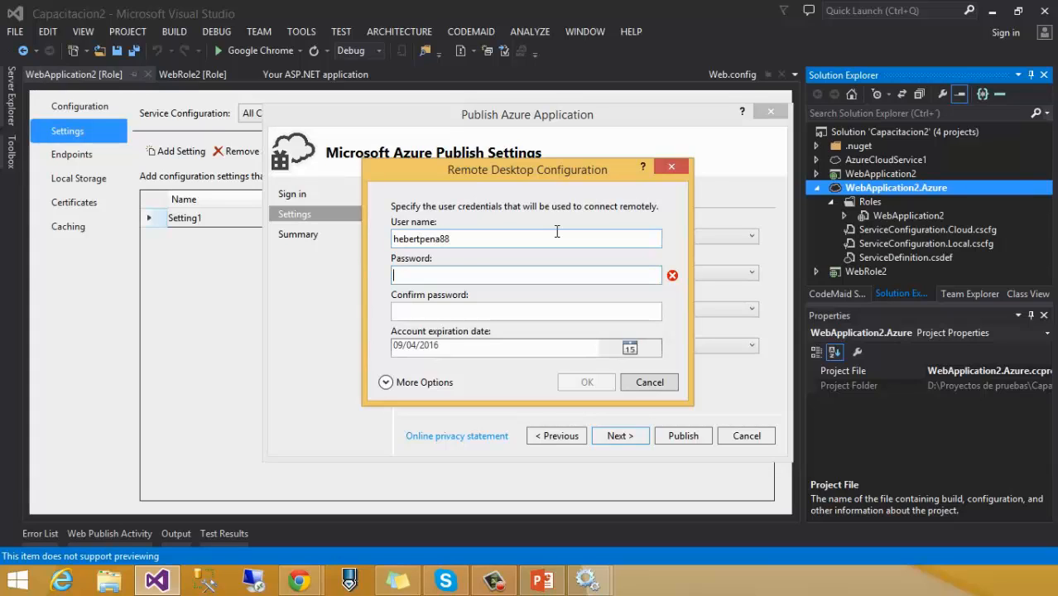
key(Tab)
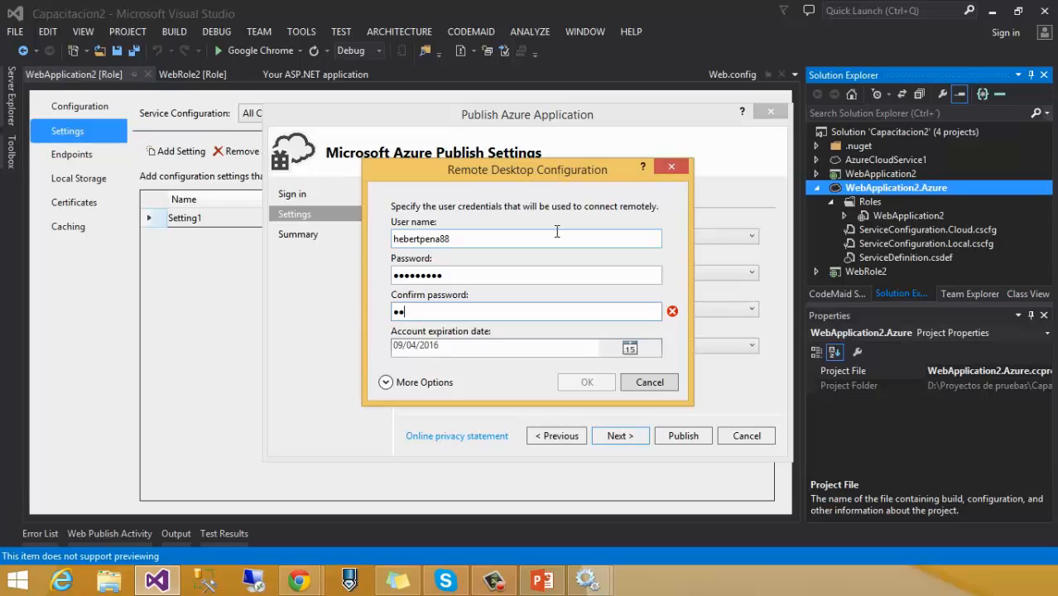
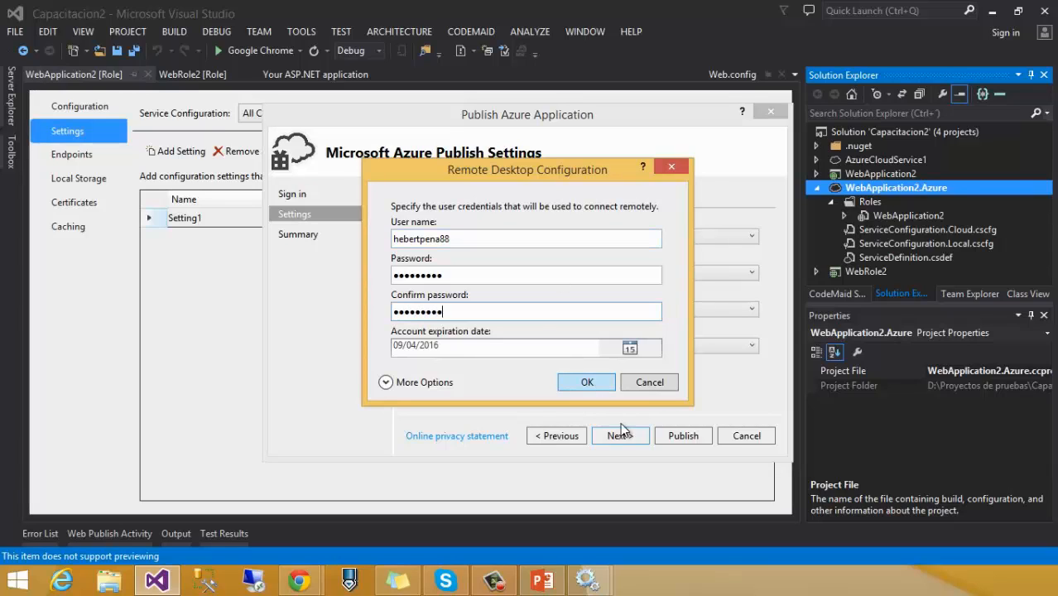
click(569, 385)
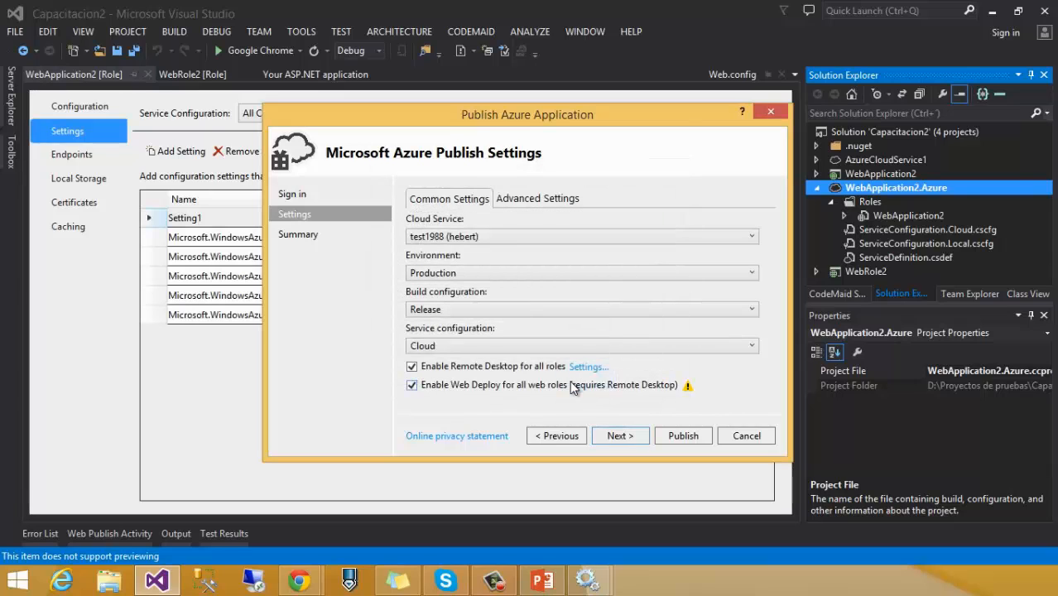
Step: Turn off Web Deploy, recheck Advanced Settings and the summary, then publish to test1988 Production
click(571, 386)
click(621, 439)
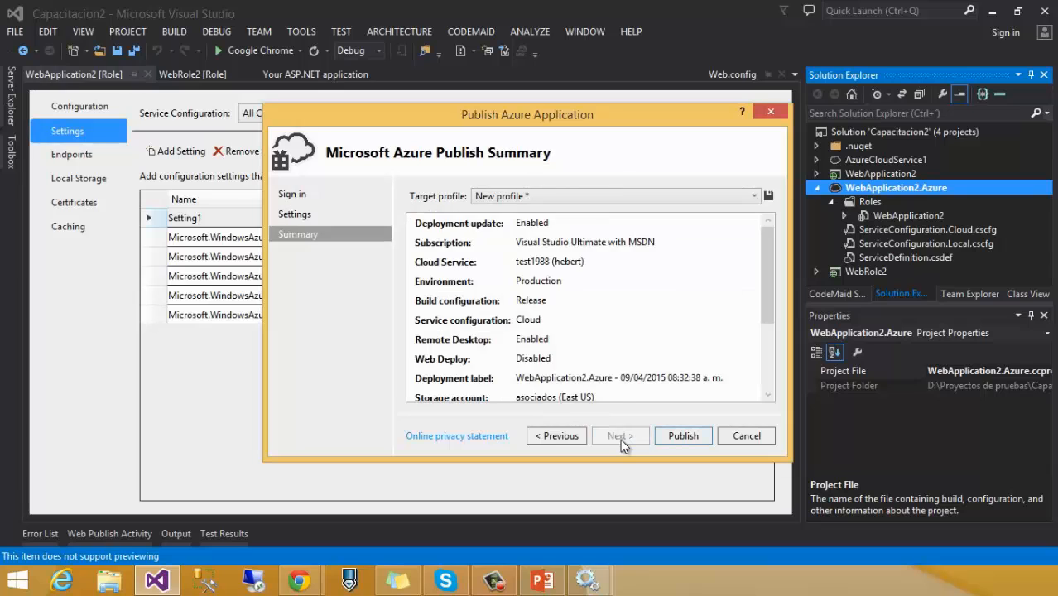
click(559, 436)
click(537, 199)
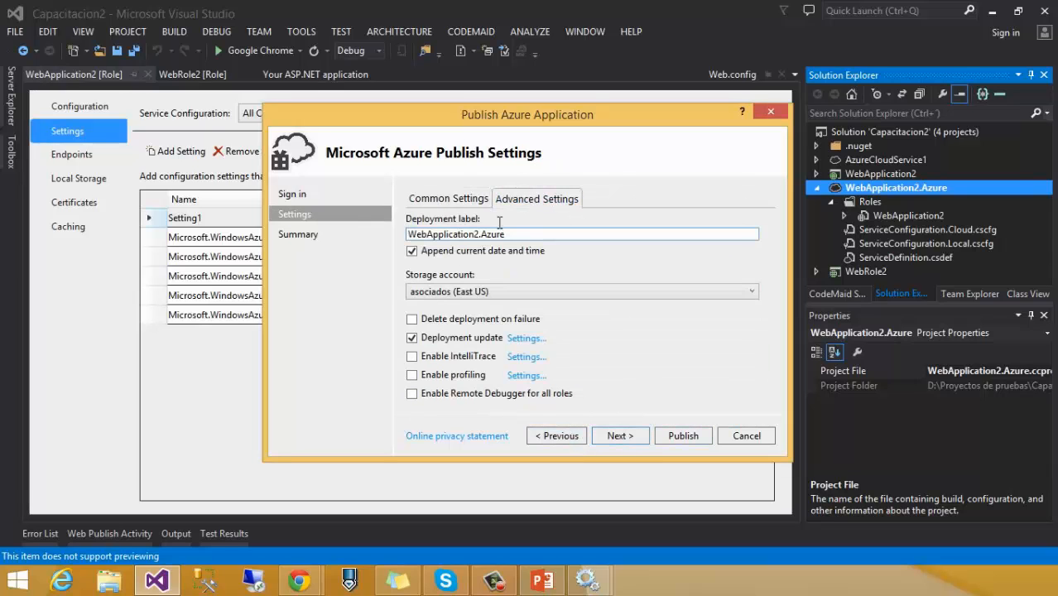
click(622, 436)
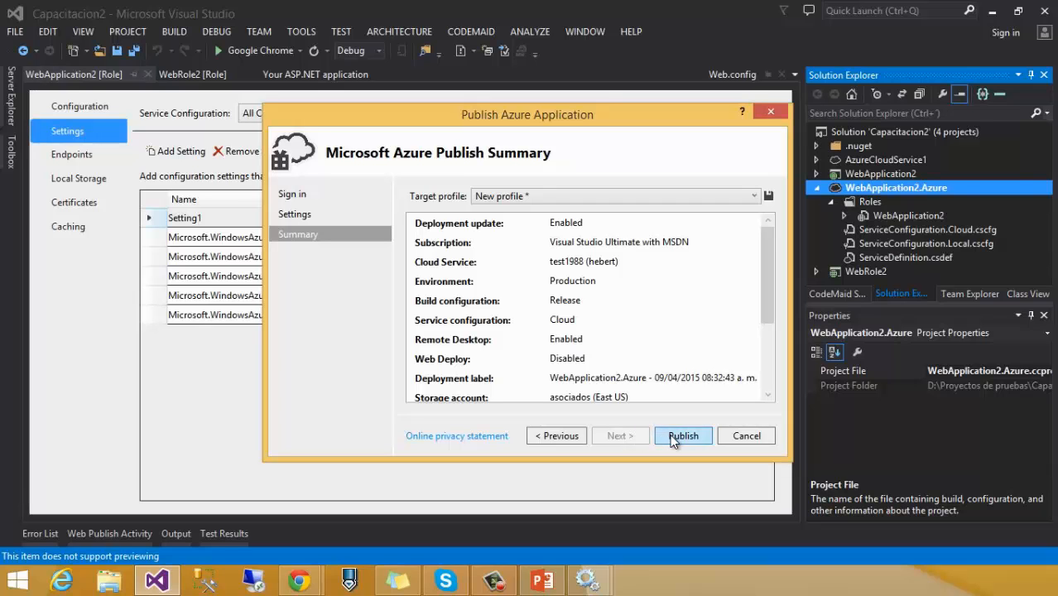
click(673, 438)
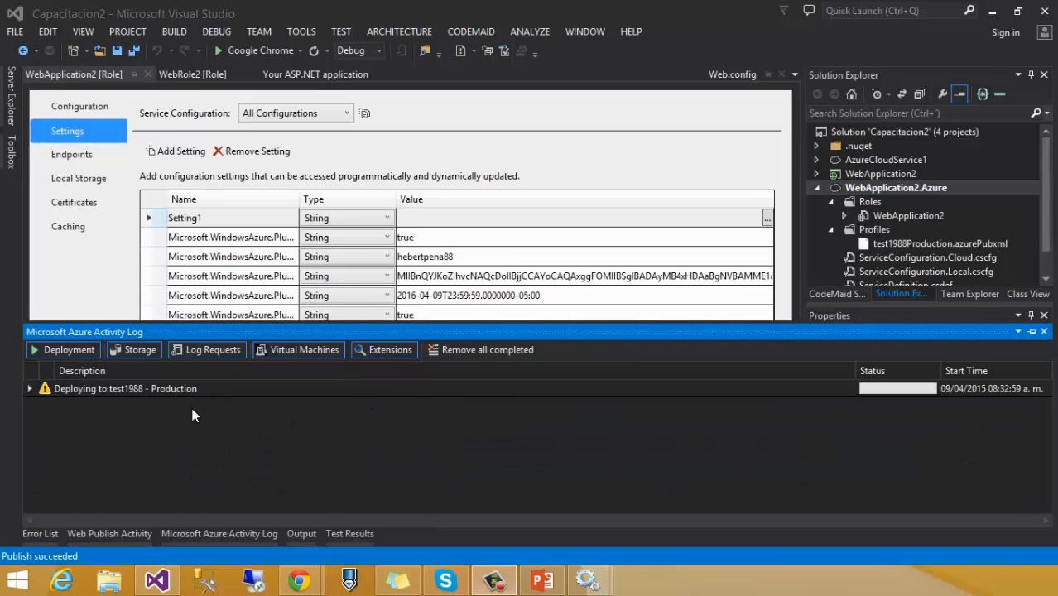
Step: Review the test1988 deployment history in the Azure Activity Log, then switch to Chrome
click(29, 389)
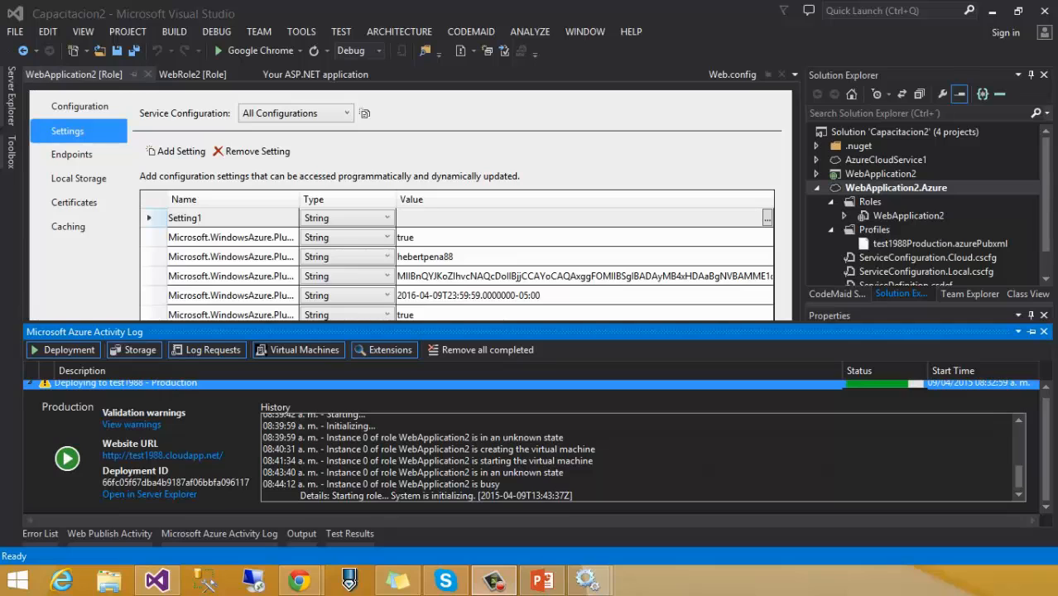
scroll(447, 456, up, 5)
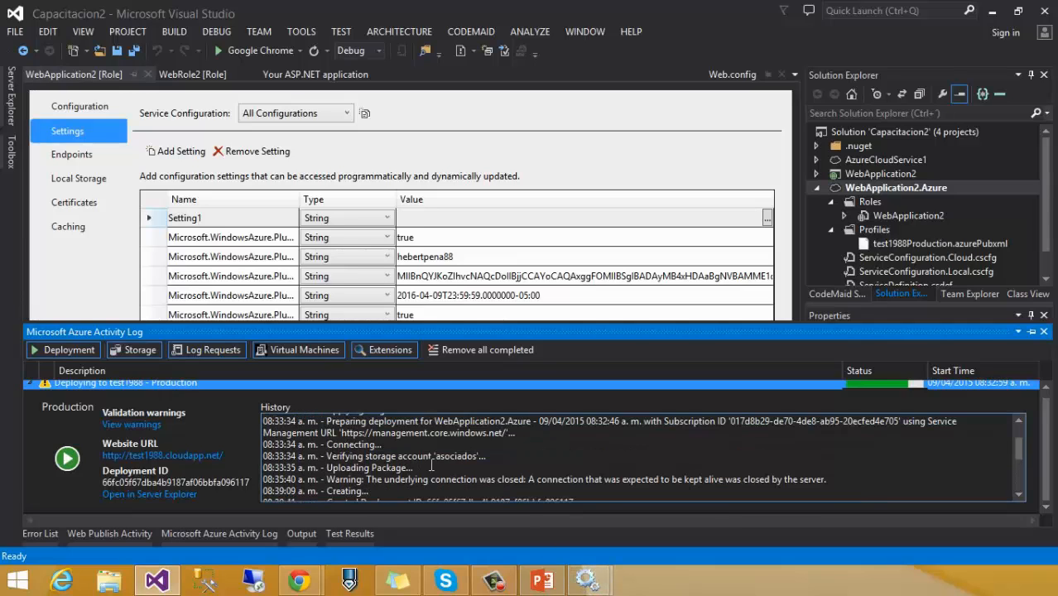
scroll(429, 456, down, 2)
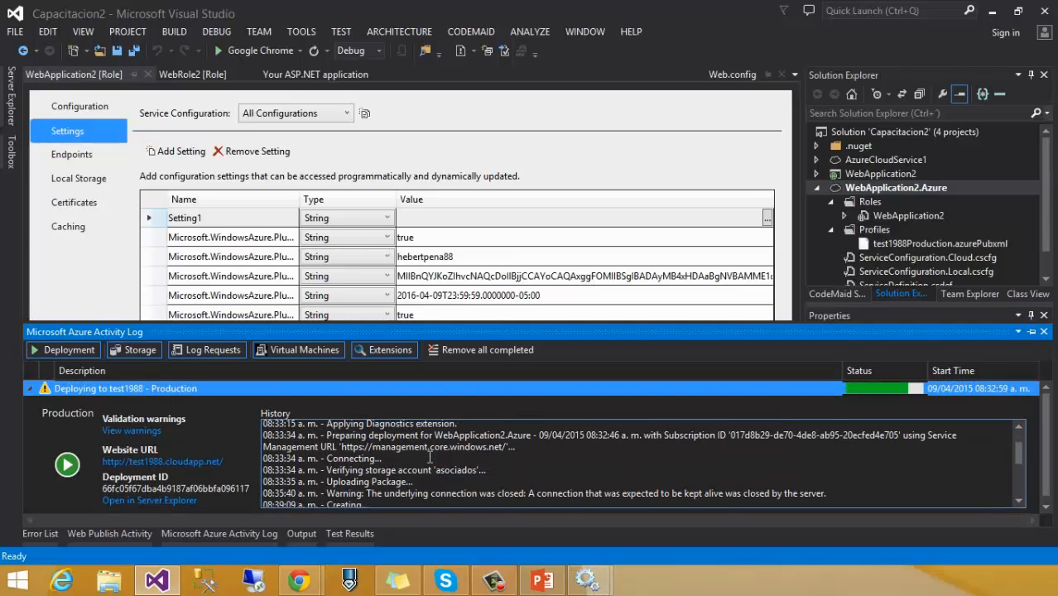
scroll(430, 462, down, 1)
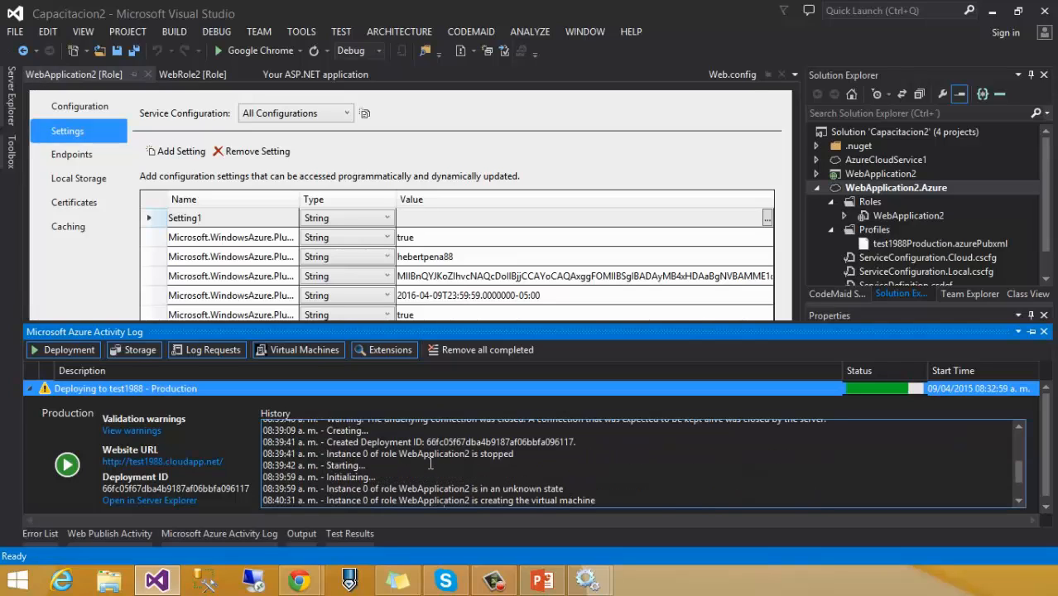
scroll(430, 464, down, 1)
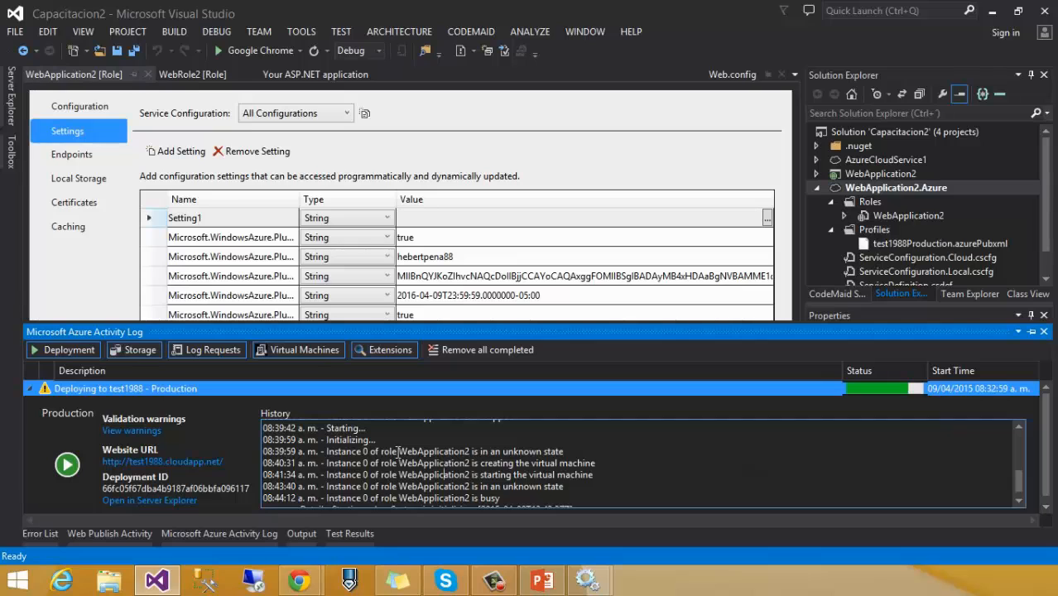
scroll(354, 456, down, 1)
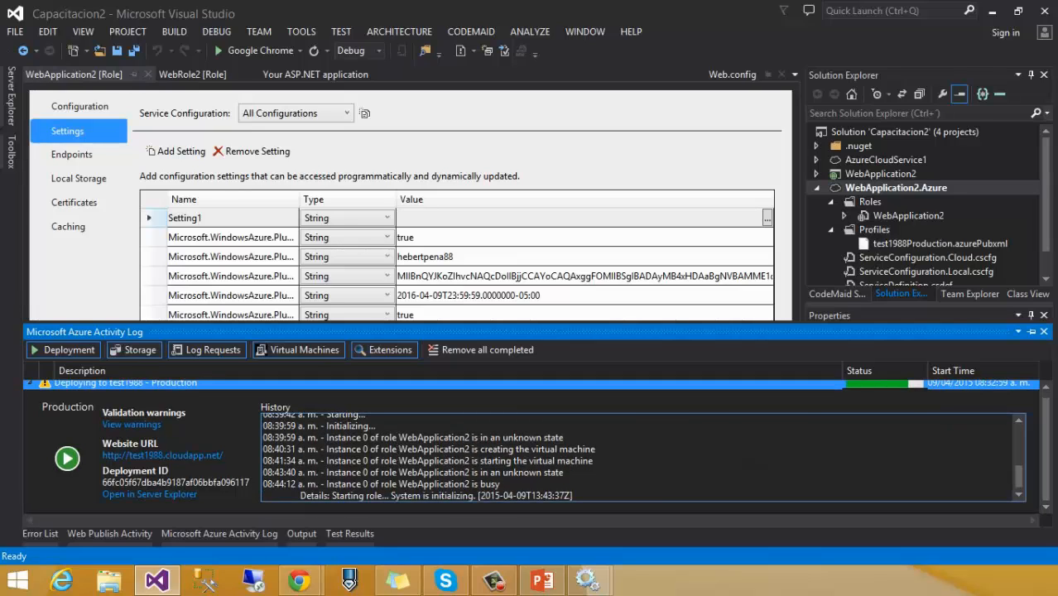
click(299, 580)
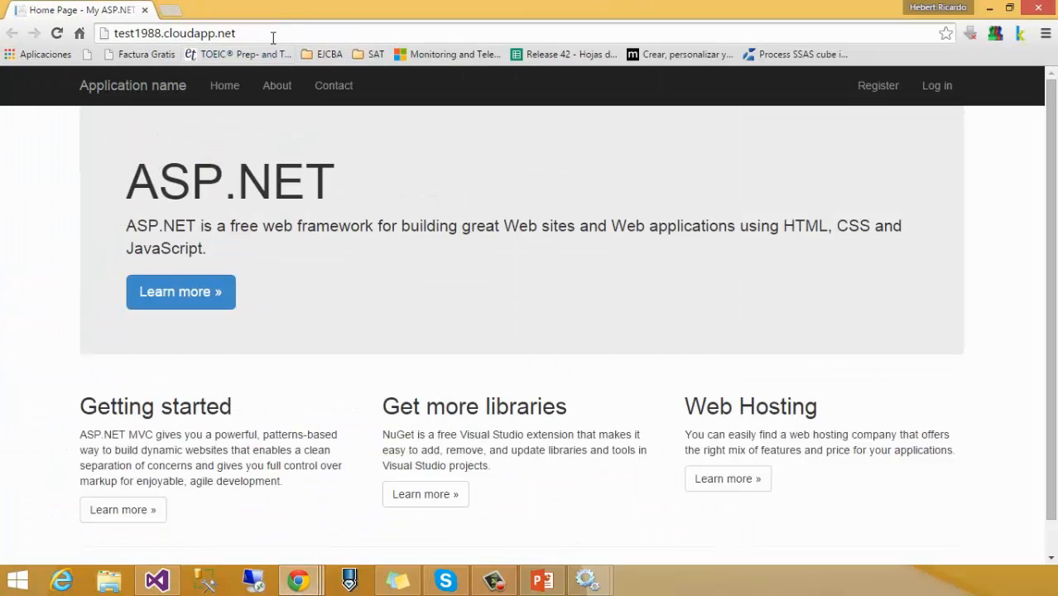
Step: Reload the test1988.cloudapp.net home page and select the whole address
drag(273, 38, 112, 33)
click(159, 35)
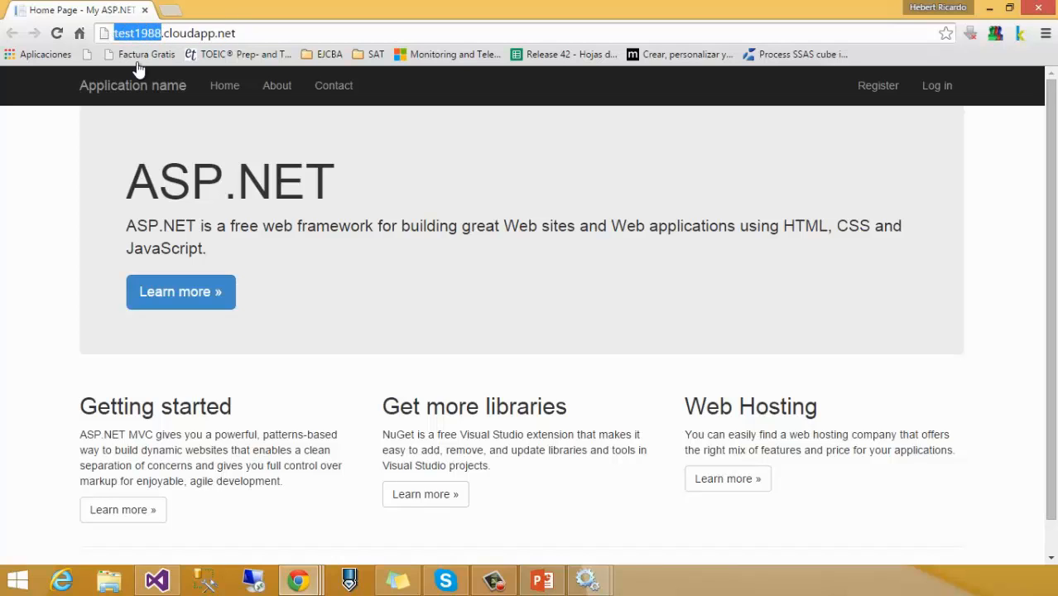
click(57, 35)
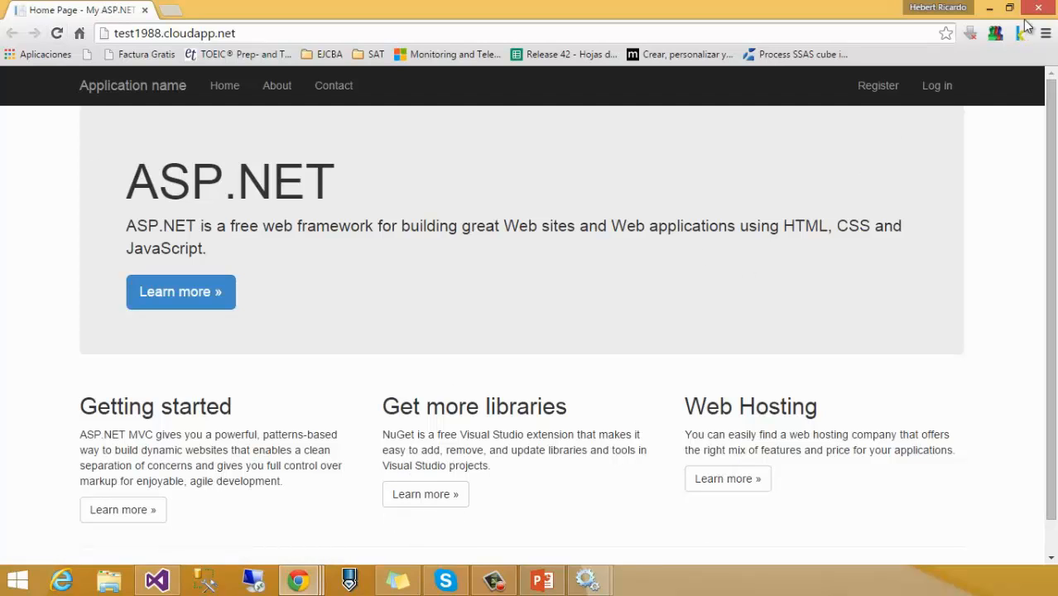
click(843, 36)
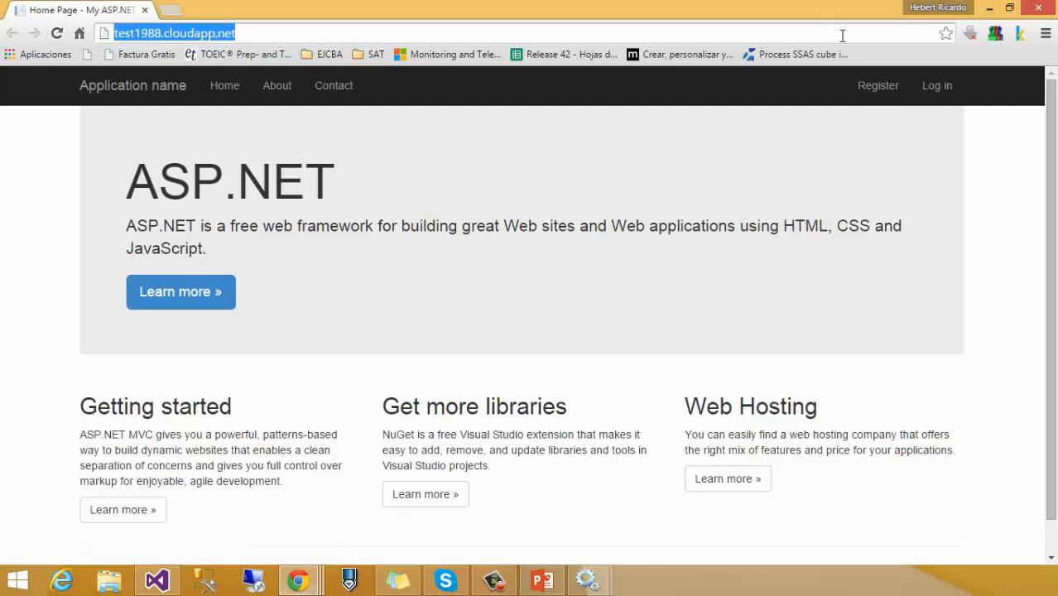
Step: Go to manage.windowsazure.com and sign in with the Microsoft account and its password
text(manage)
key(BackSpace)
text(a)
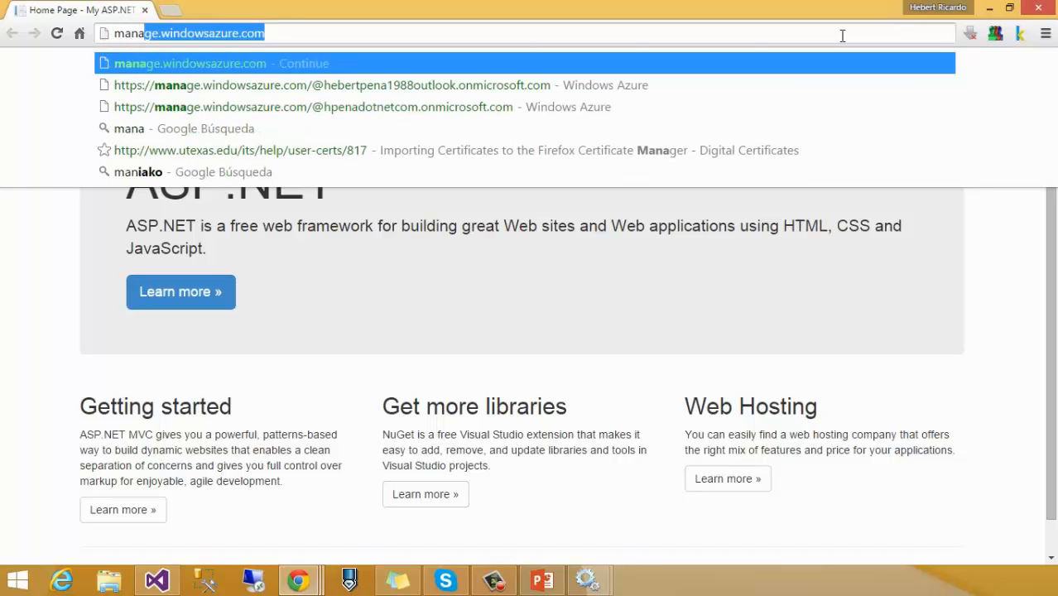
key(Return)
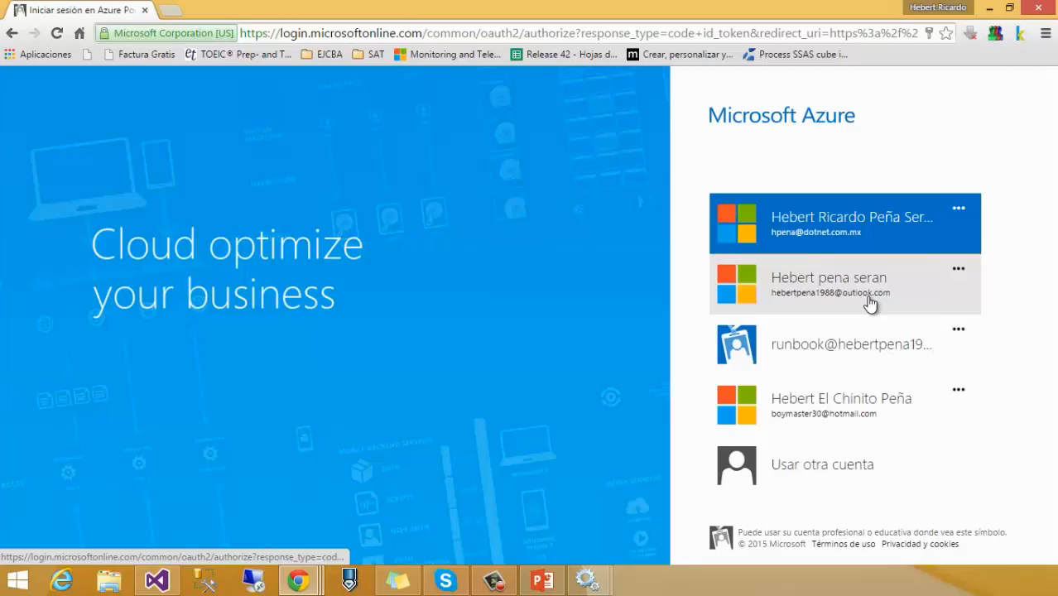
click(871, 301)
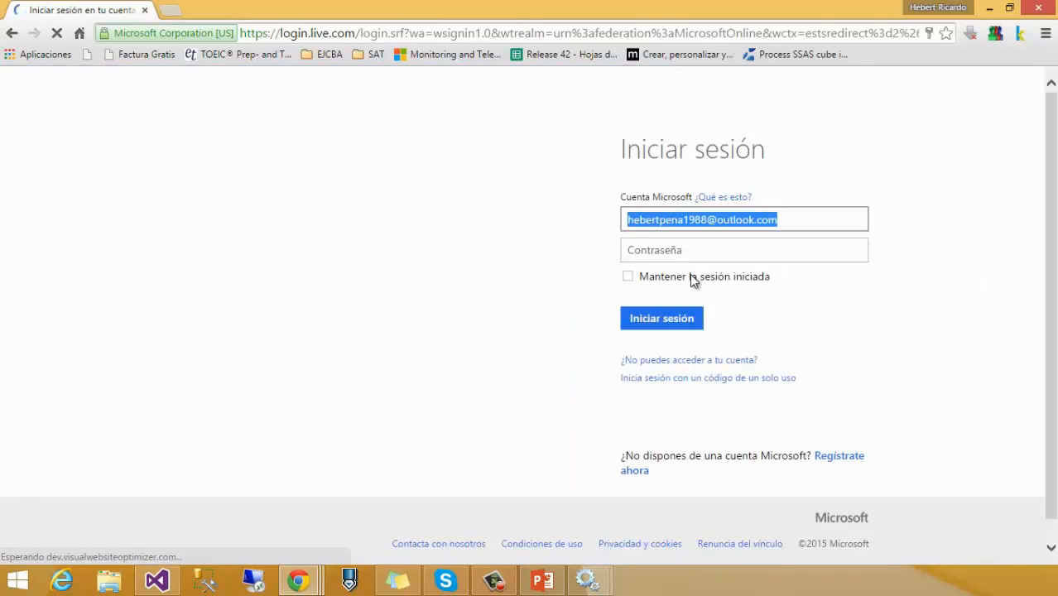
click(696, 259)
text(******)
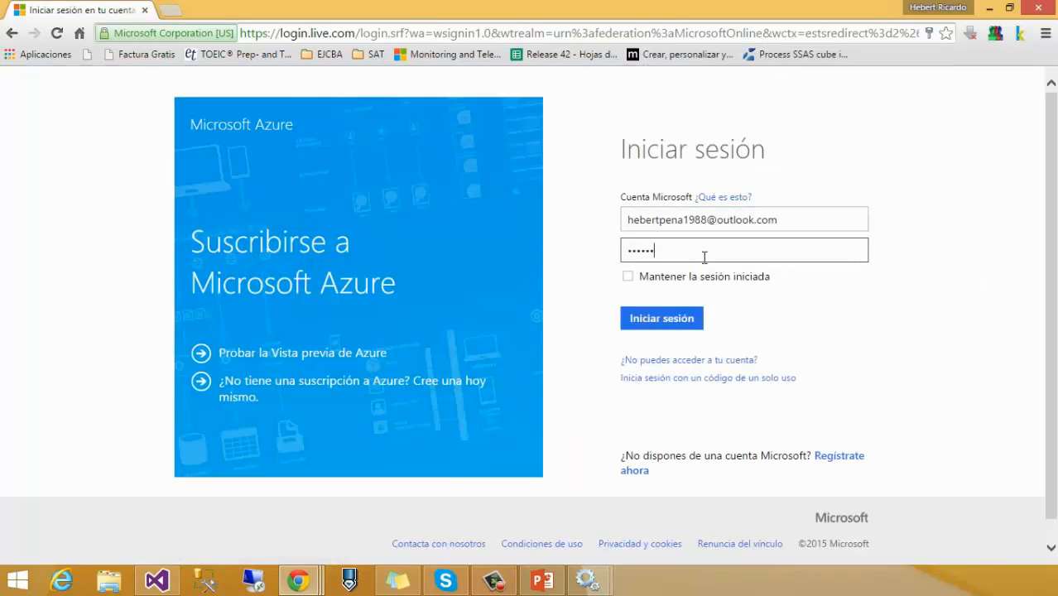
key(Return)
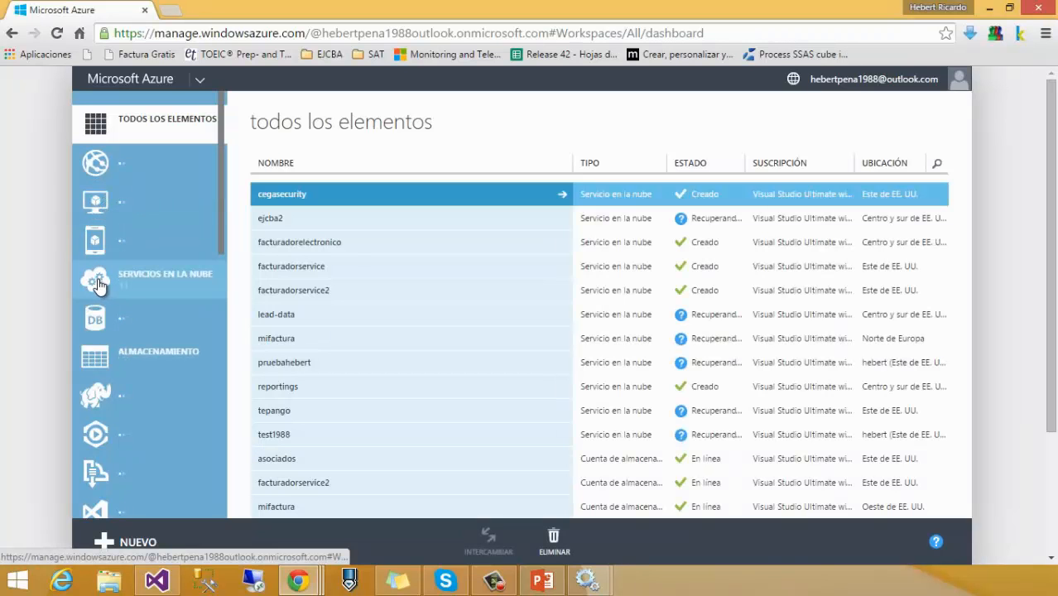
Step: Open test1988 under Servicios en la nube, check CONFIGURAR, then view INSTANCIAS
click(98, 284)
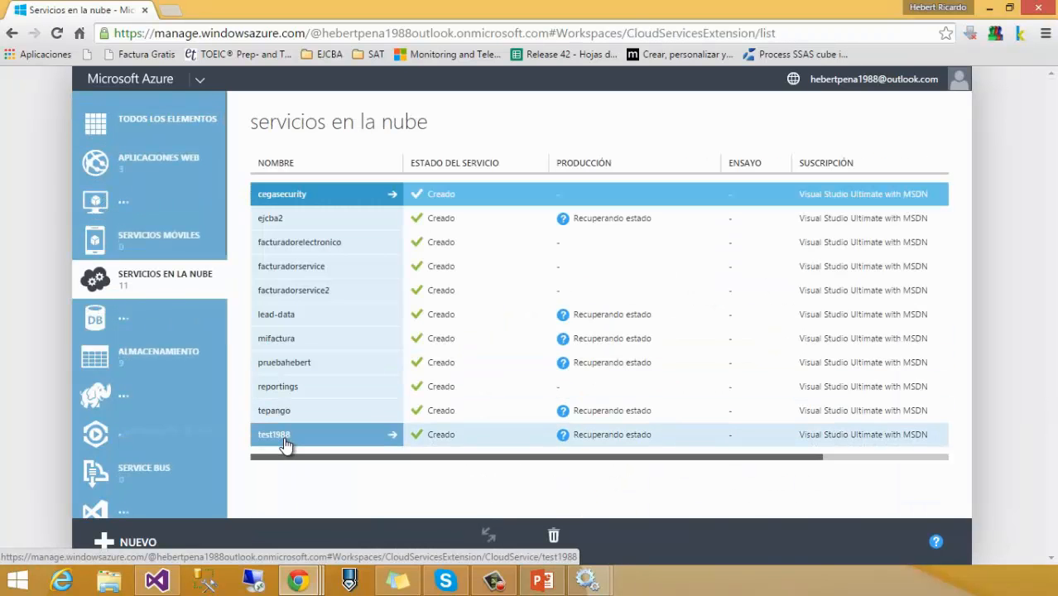
click(281, 438)
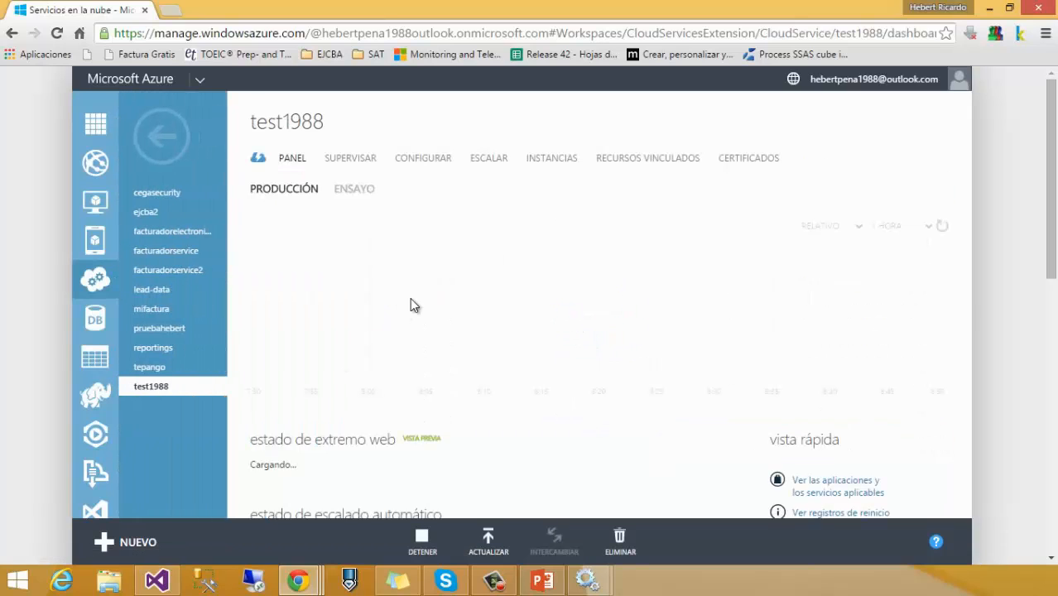
click(423, 161)
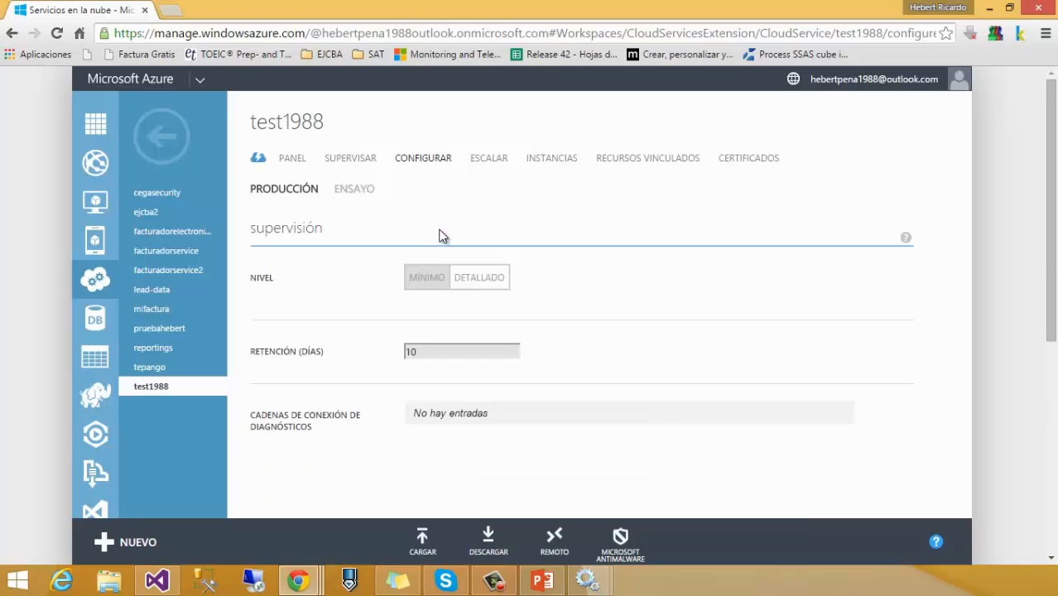
scroll(442, 234, down, 4)
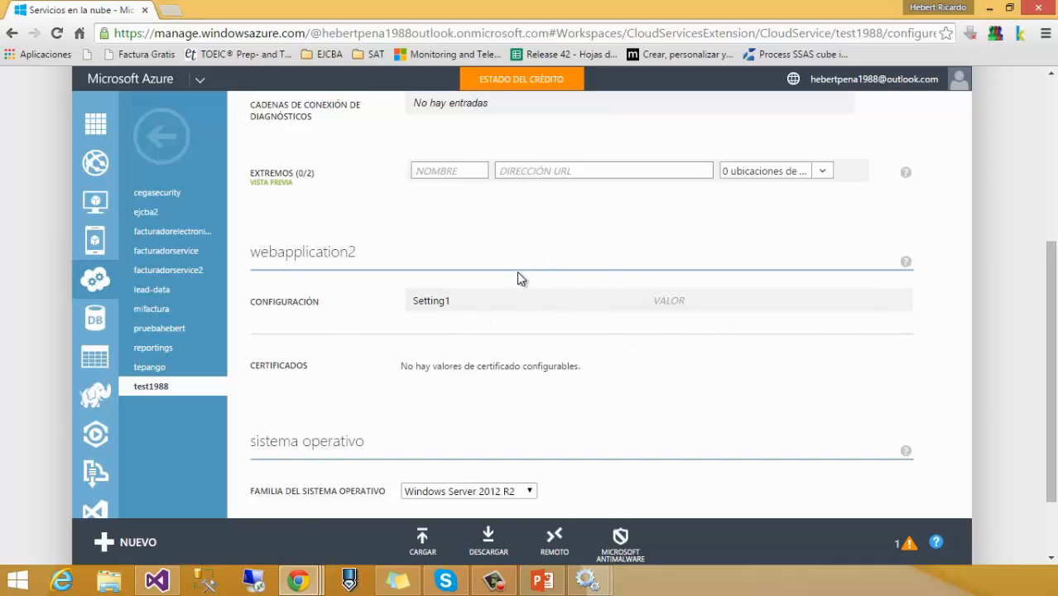
scroll(517, 286, up, 3)
scroll(513, 286, up, 1)
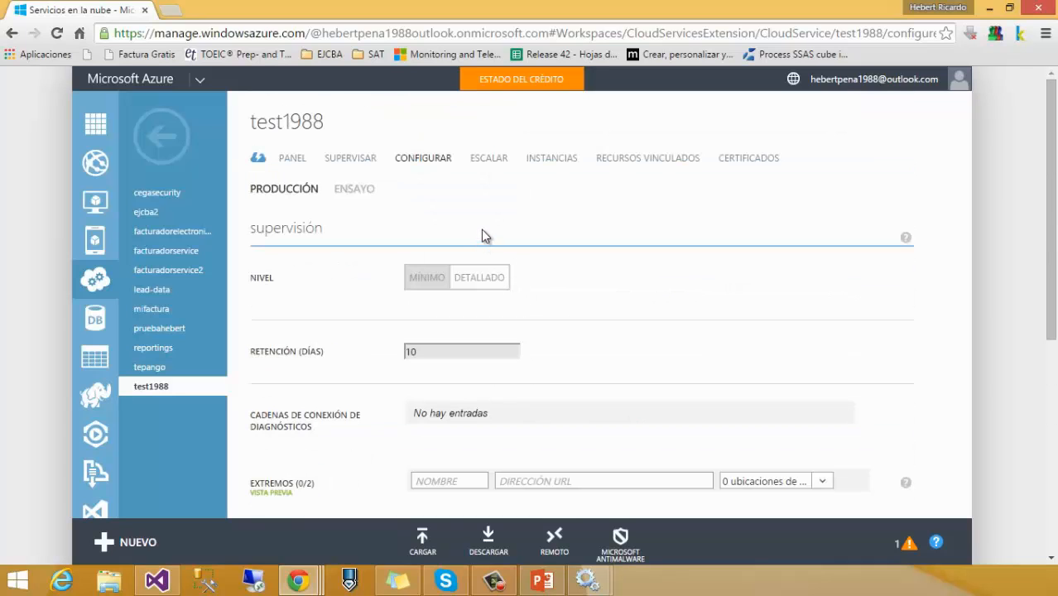
click(567, 162)
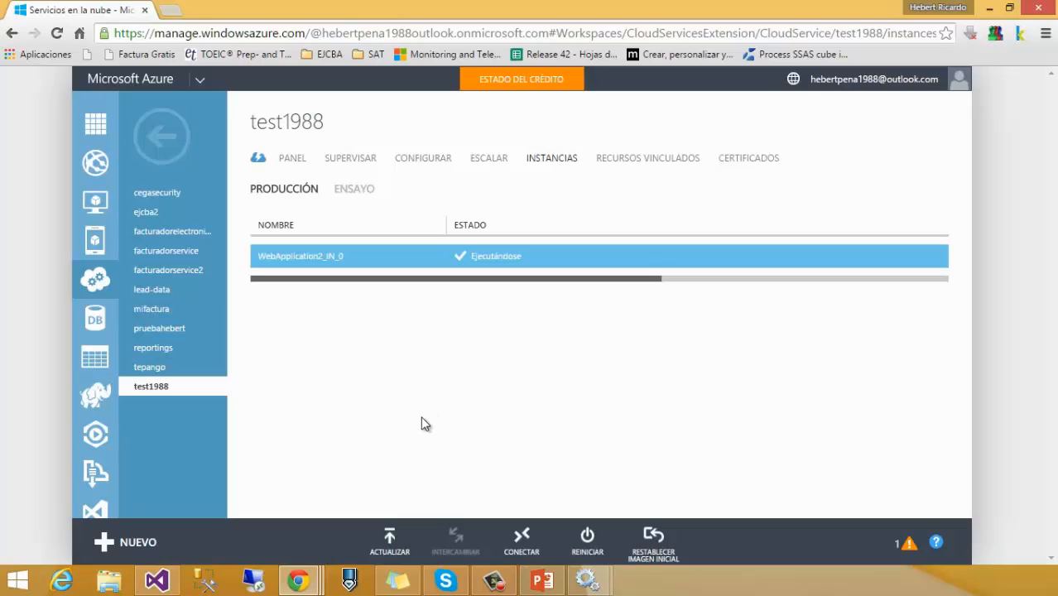
Step: Download the instance's .rdp file via CONECTAR, open it and sign in with the password
click(526, 545)
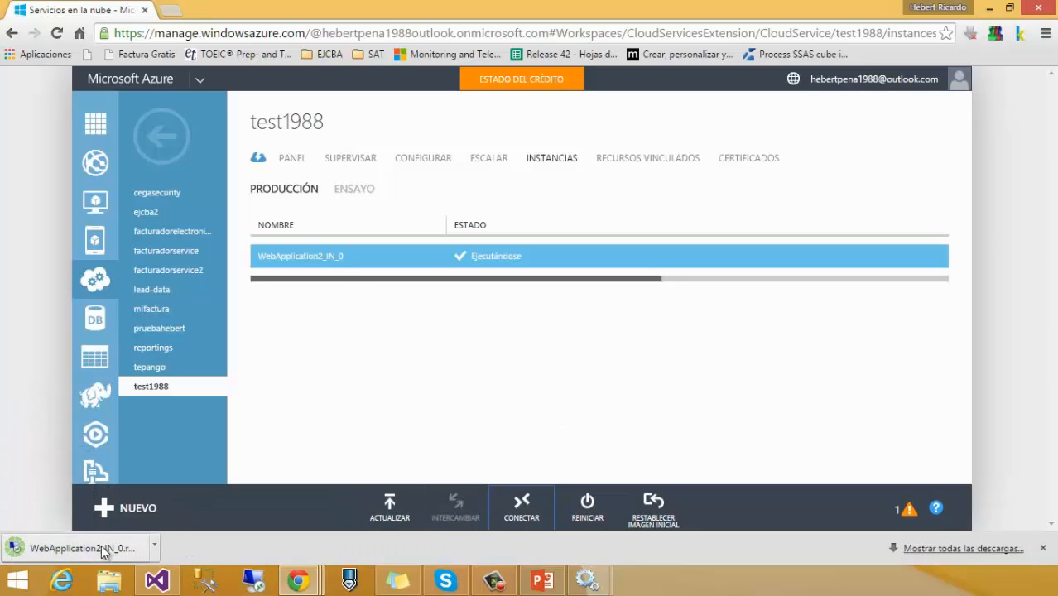
click(105, 552)
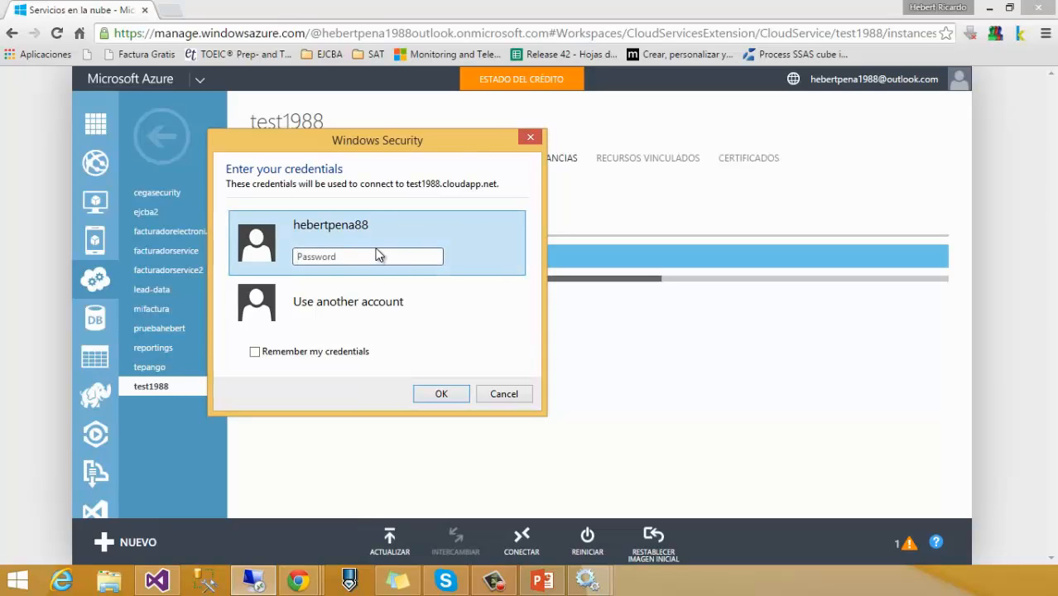
text(p********)
key(Return)
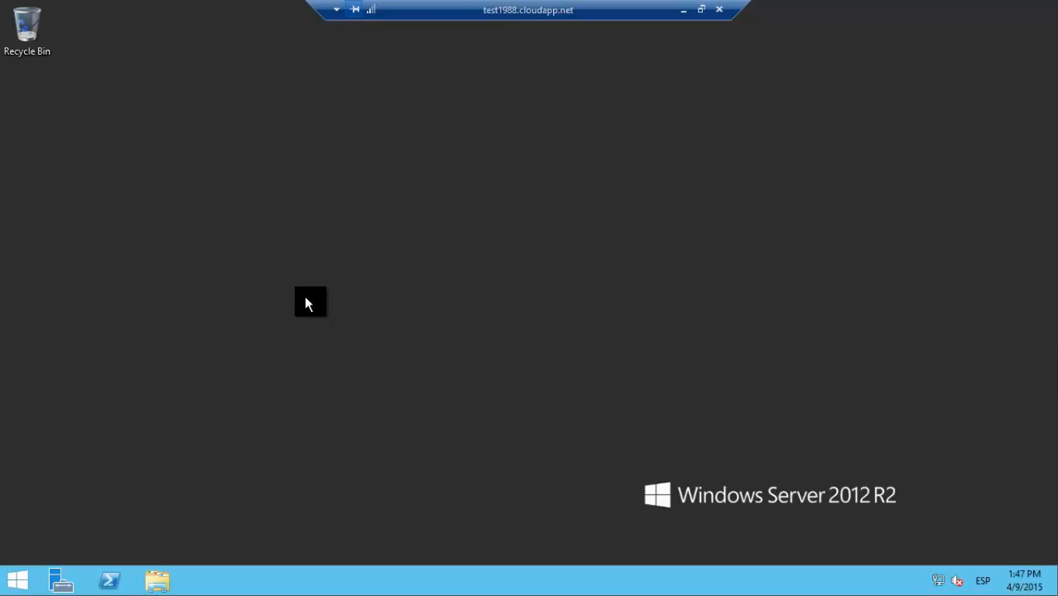
Step: Open File Explorer on the server and browse the D: drive, then Local Disk (E:)
drag(111, 7, 1, 218)
click(170, 215)
click(157, 578)
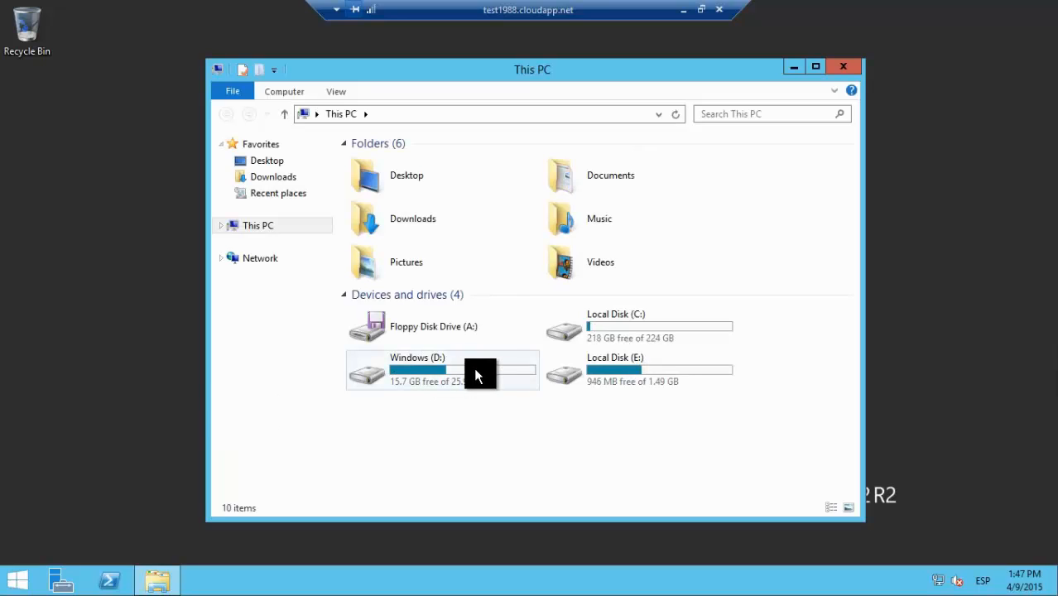
double_click(503, 367)
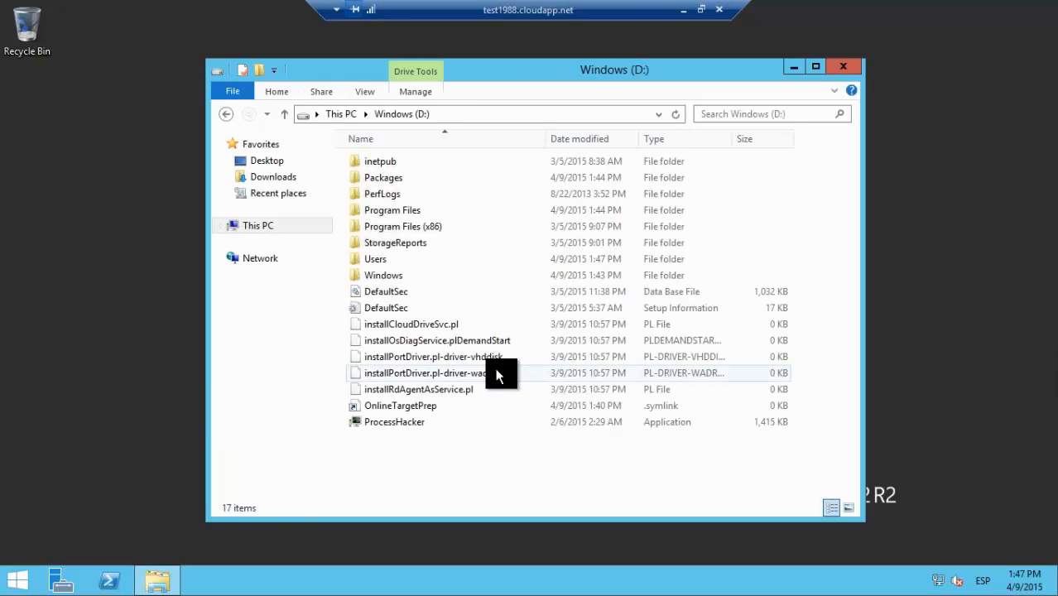
click(339, 114)
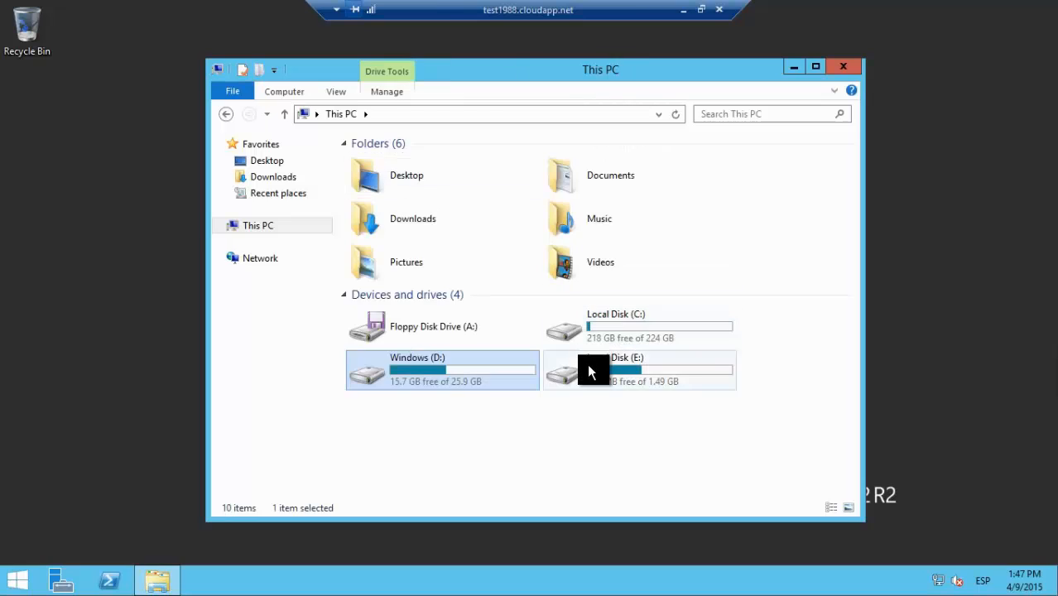
double_click(587, 364)
Step: Inspect the files in E:\approot and return to Local Disk (E:)
click(378, 182)
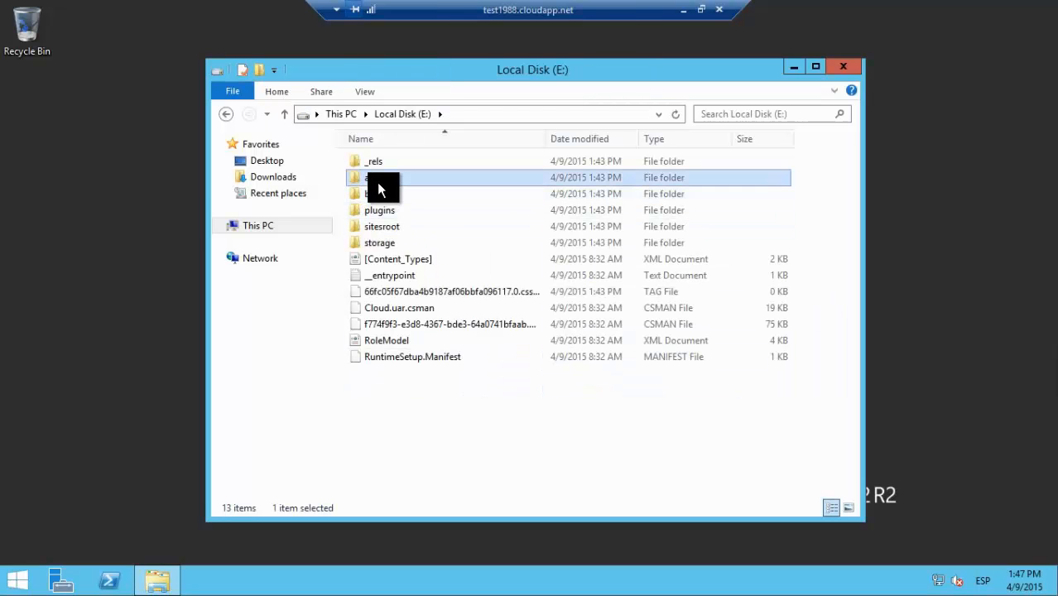
double_click(377, 189)
drag(565, 465, 408, 202)
click(489, 416)
click(402, 116)
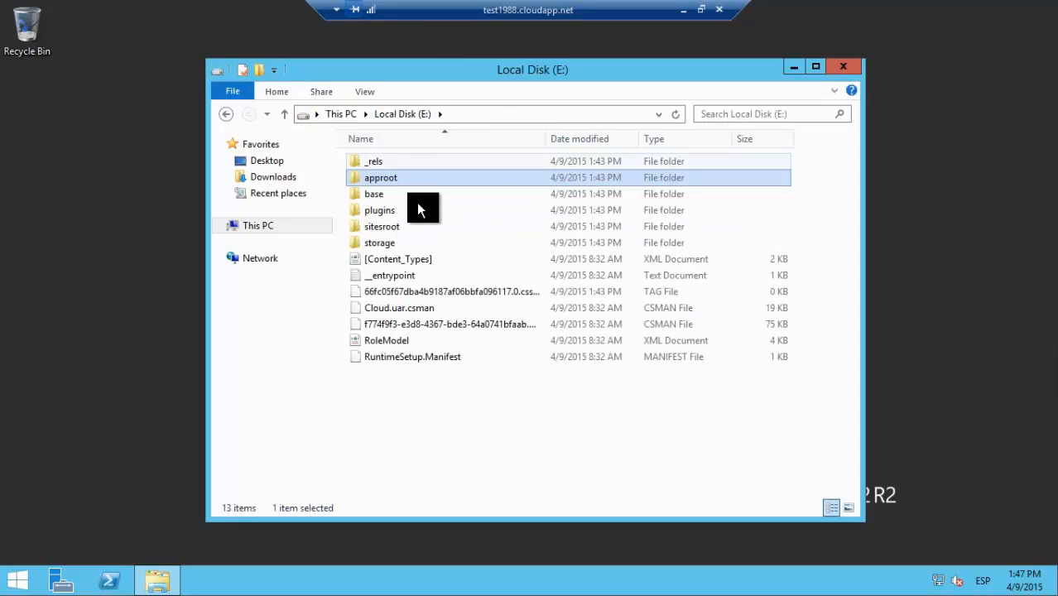
Step: Browse the deployed site files in E:\sitesroot\0, including Web.config, then close Explorer
double_click(380, 228)
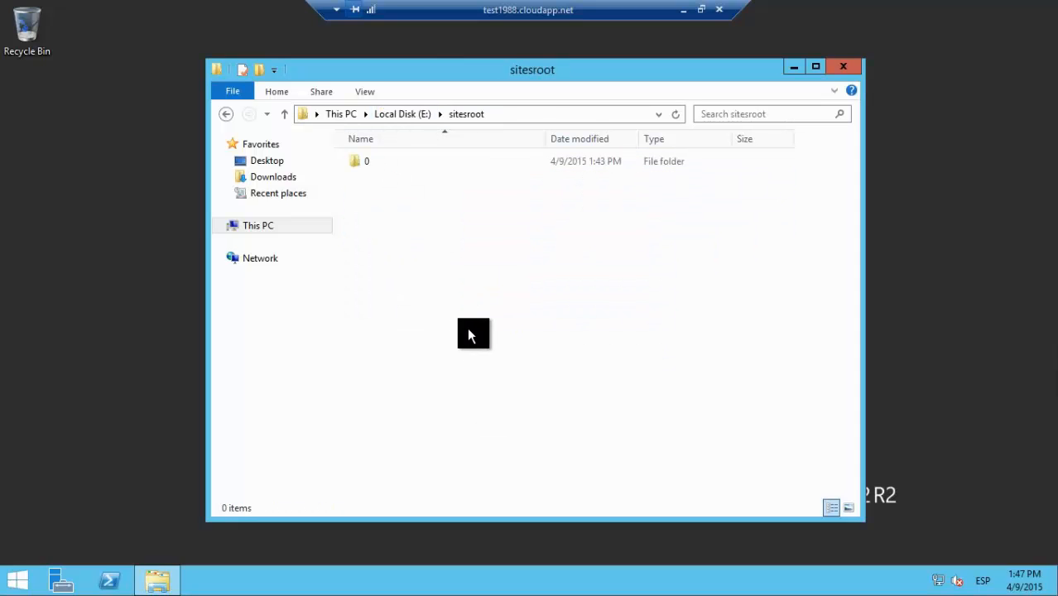
double_click(356, 163)
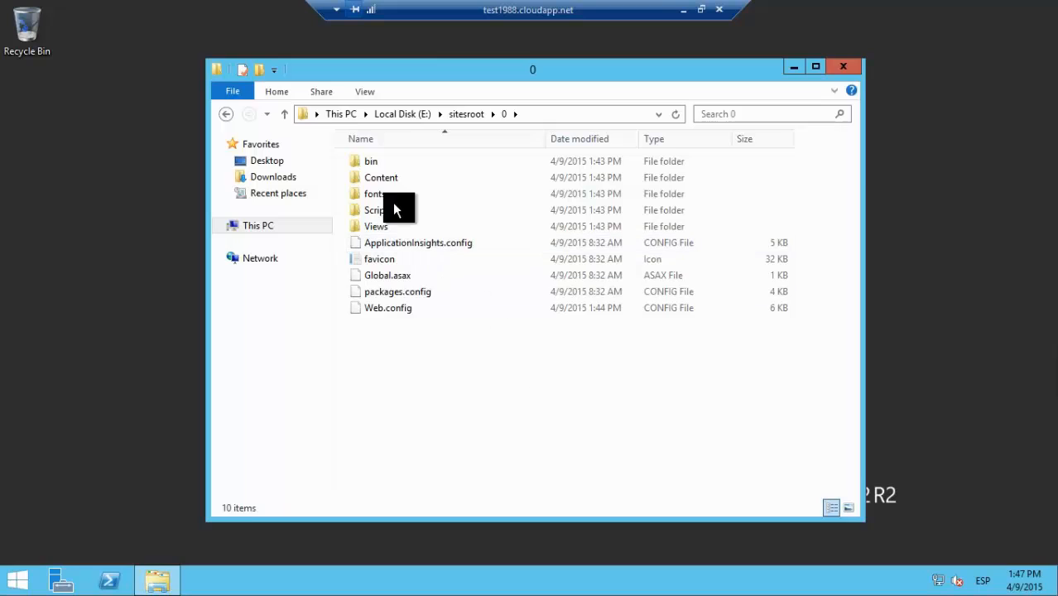
drag(555, 367, 368, 130)
drag(582, 401, 390, 143)
click(417, 347)
right_click(378, 315)
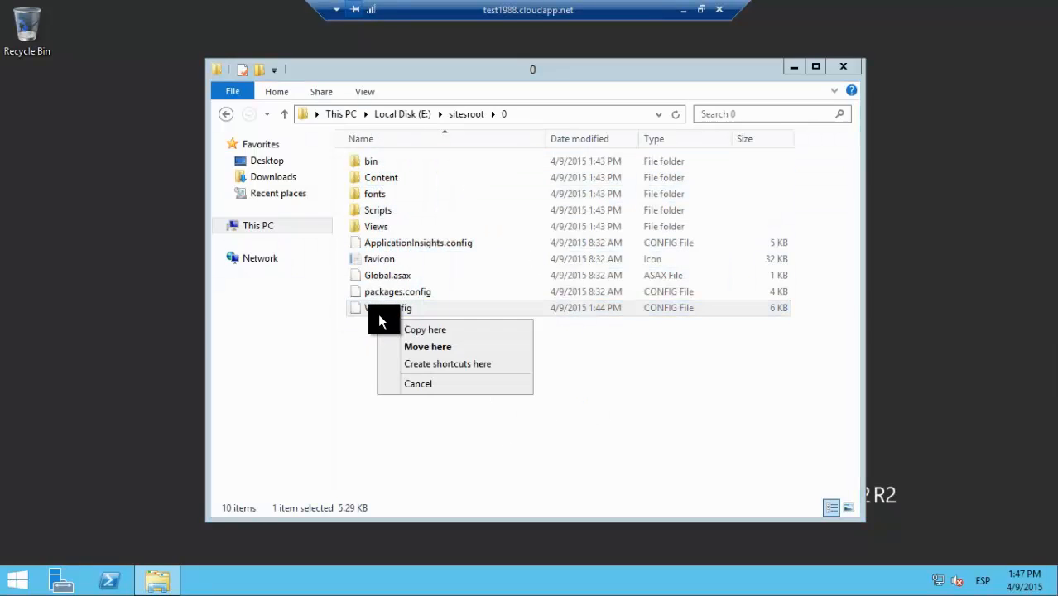
click(648, 396)
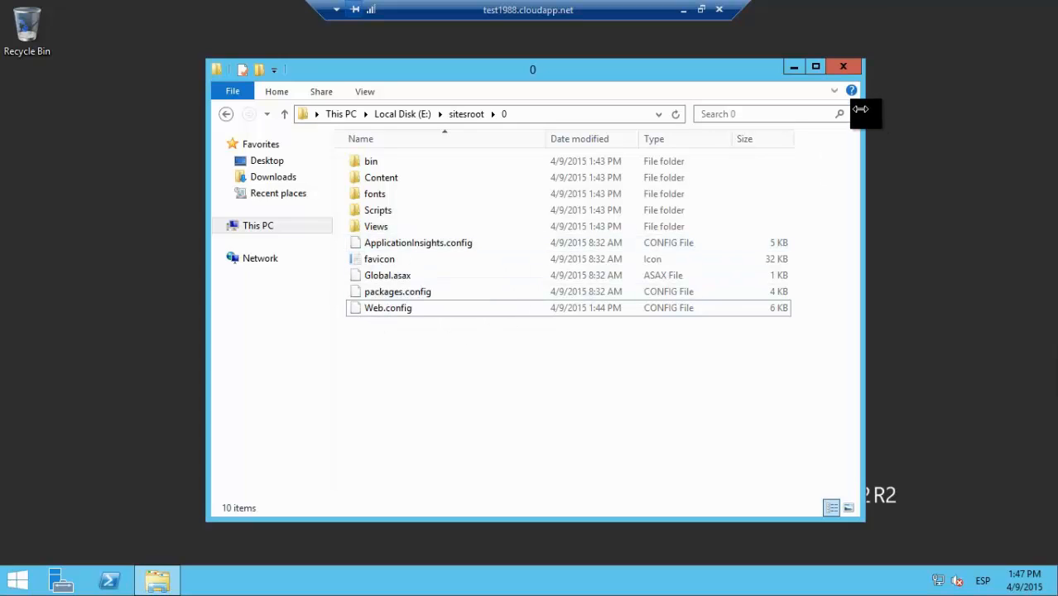
click(843, 67)
Step: Disconnect the Remote Desktop session and view test1988's CONFIGURAR page showing Setting1 with no value
click(719, 9)
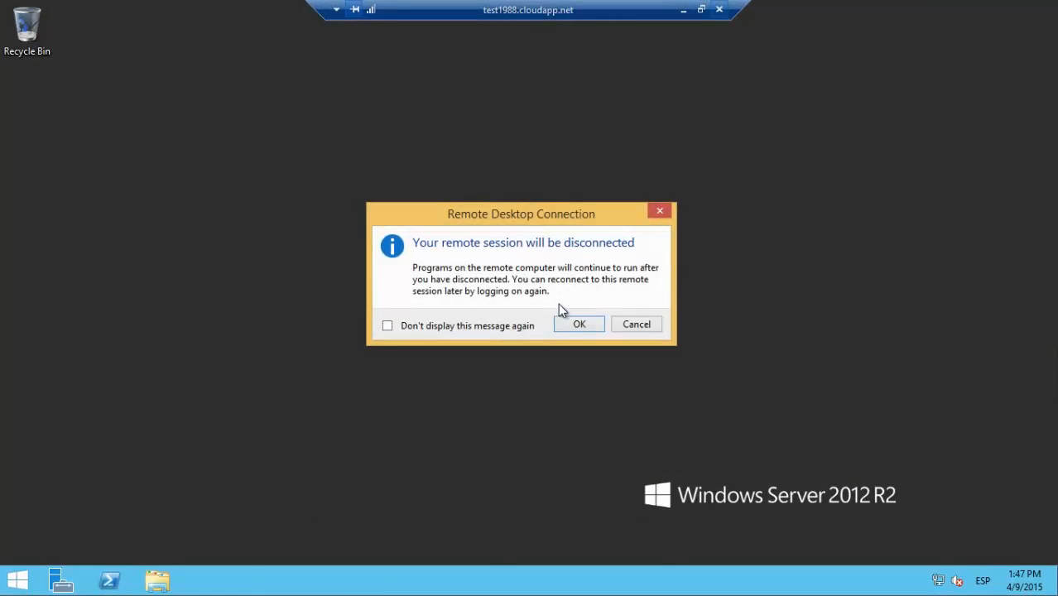
click(579, 324)
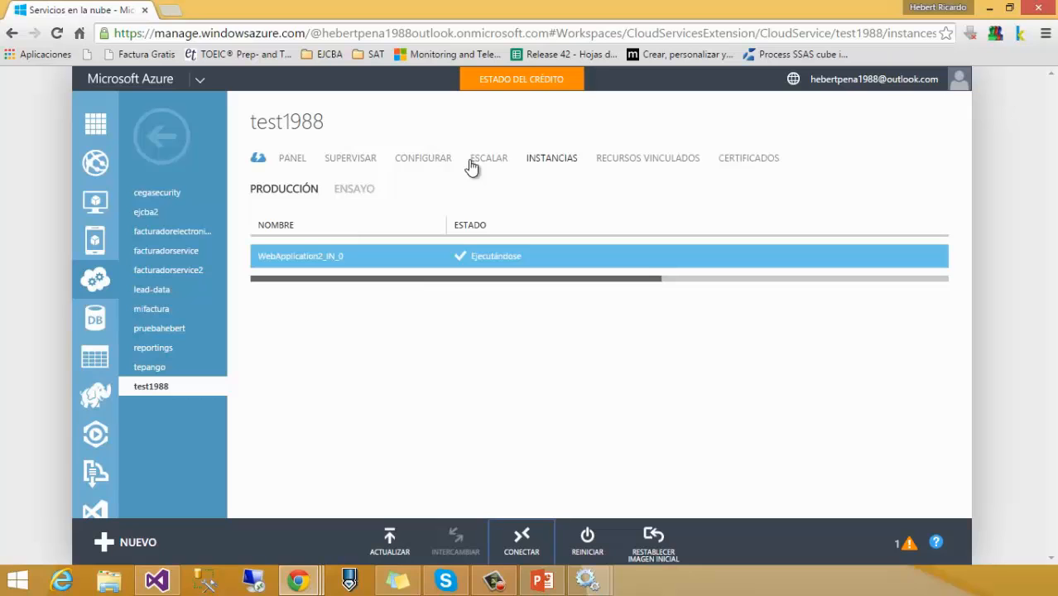
click(423, 160)
scroll(442, 280, down, 5)
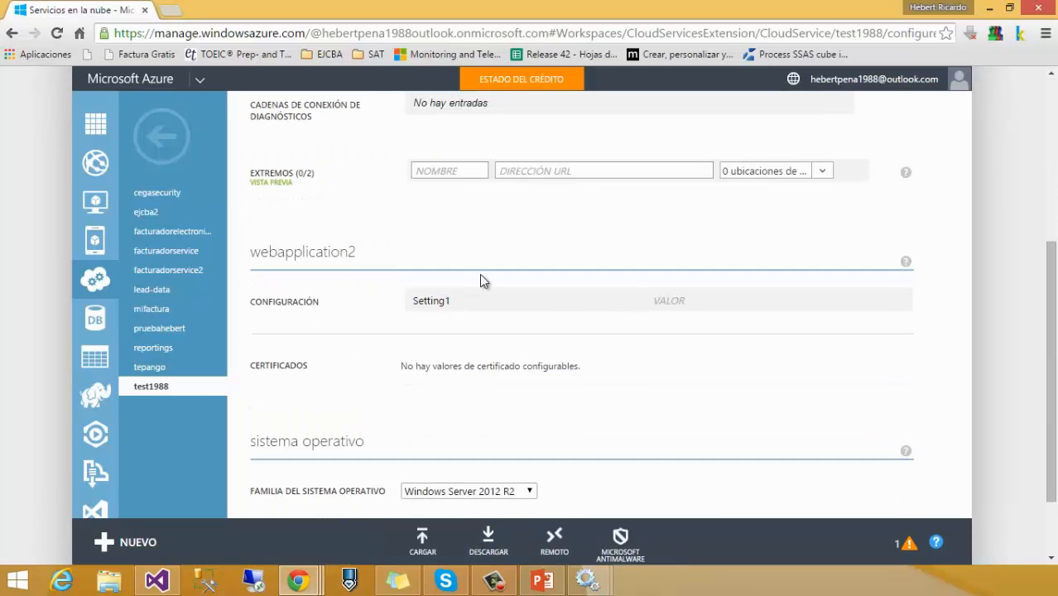